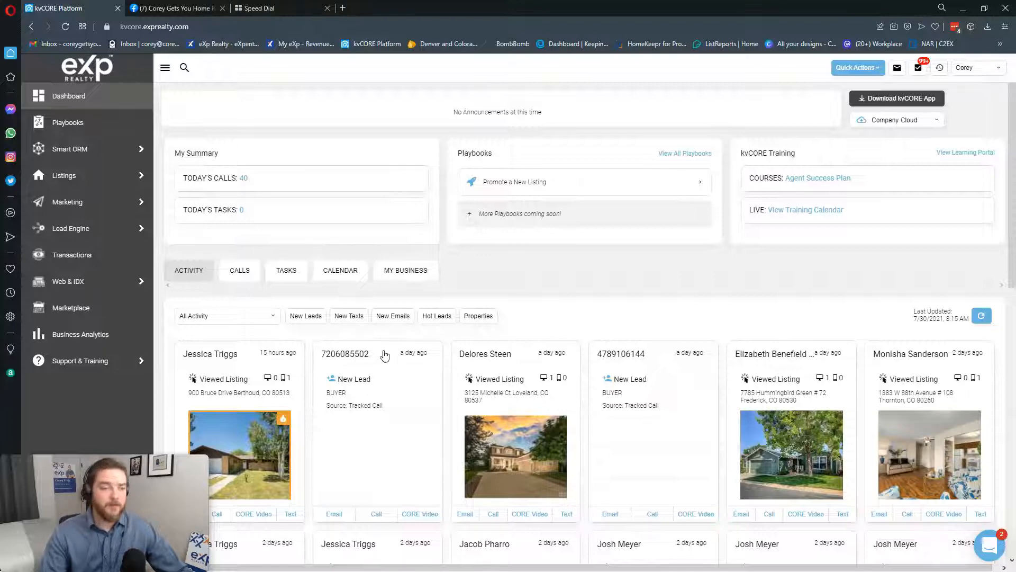
Open the Lead Engine's Build Squeeze Page tool
mouse_move(119, 200)
mouse_move(111, 227)
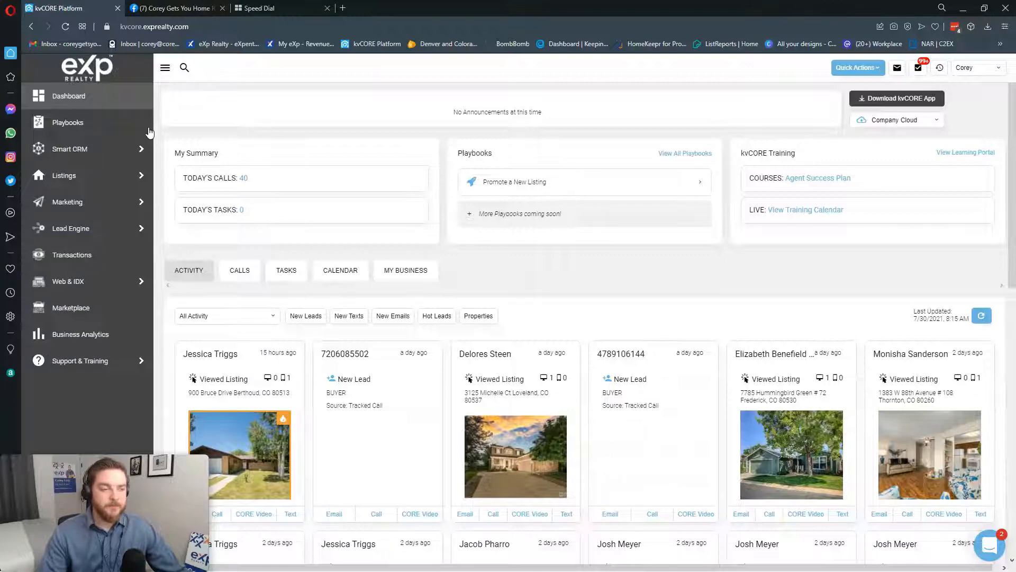
mouse_move(92, 153)
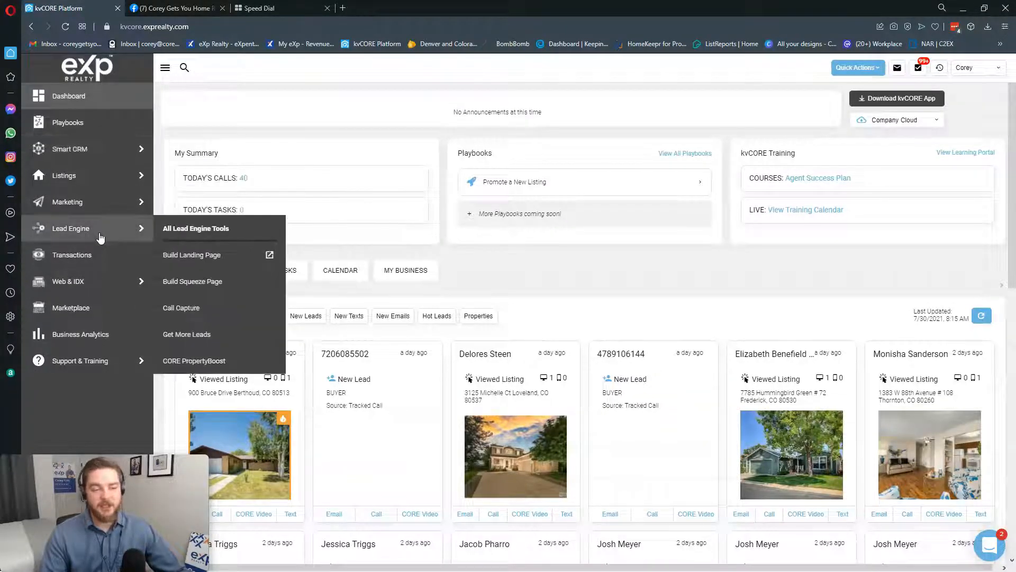
left_click(235, 288)
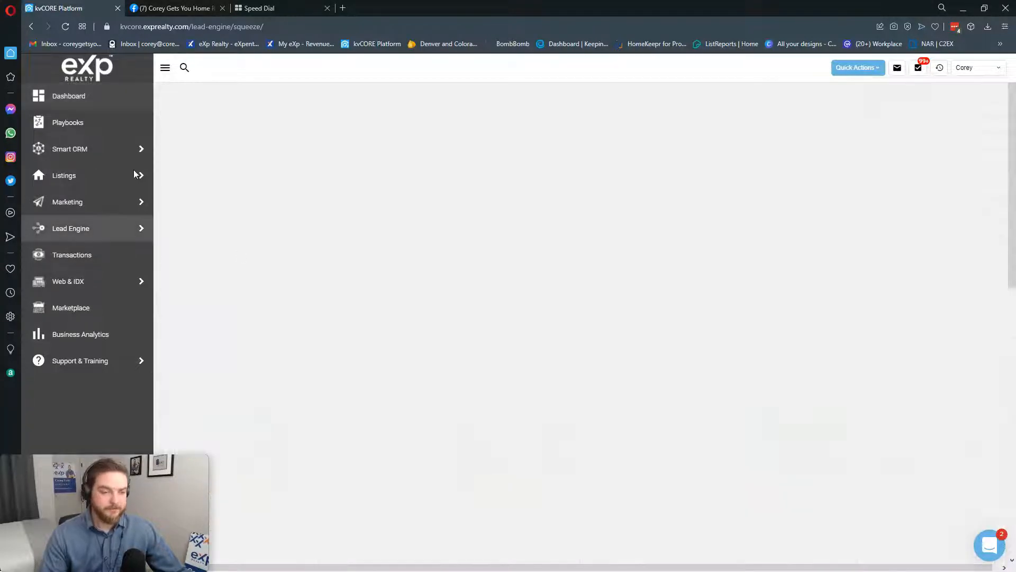
mouse_move(122, 168)
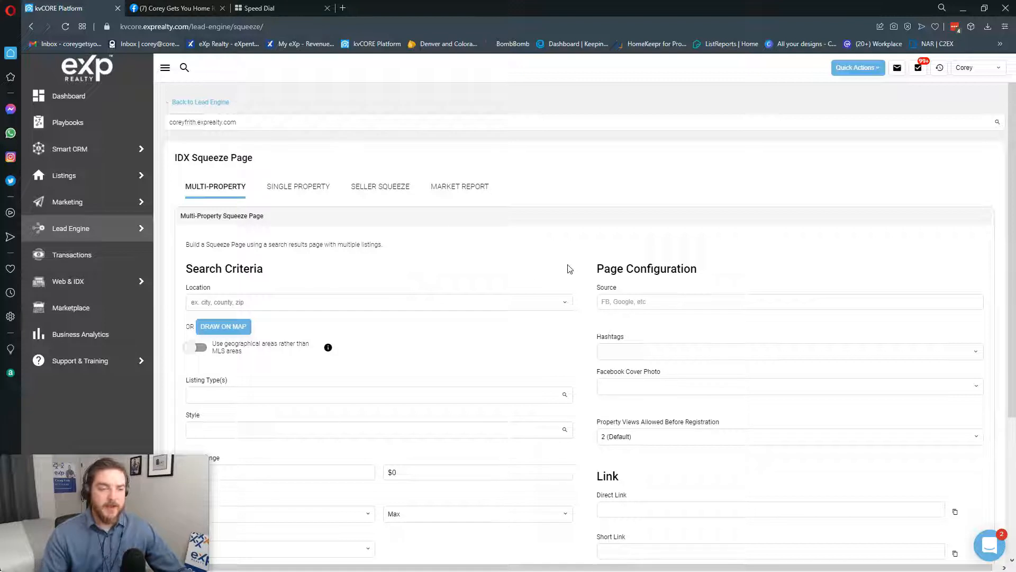
Switch the squeeze page's website to the agent's "north" exprealty.com subdomain
scroll(585, 276, "down", 1)
scroll(402, 270, "down", 1)
scroll(398, 270, "up", 1)
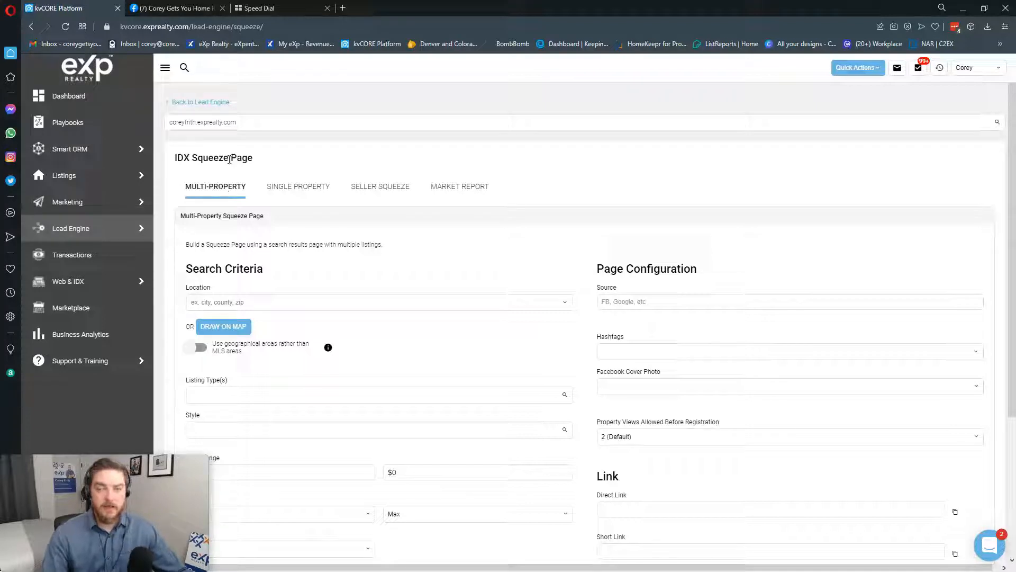
left_click(258, 127)
left_click(253, 155)
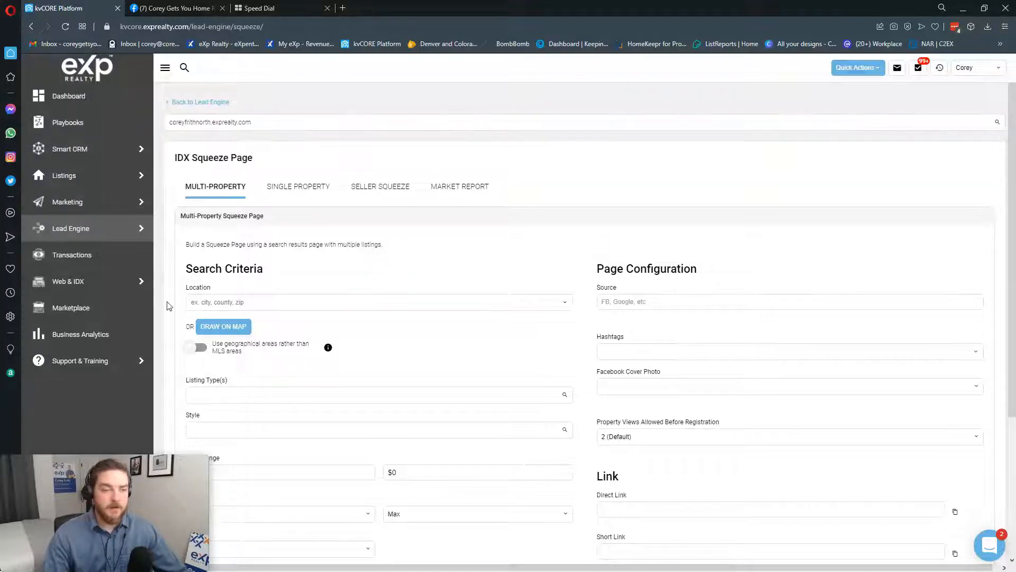
Add the city of Loveland, CO as the location in the multi-property search criteria
left_click(233, 300)
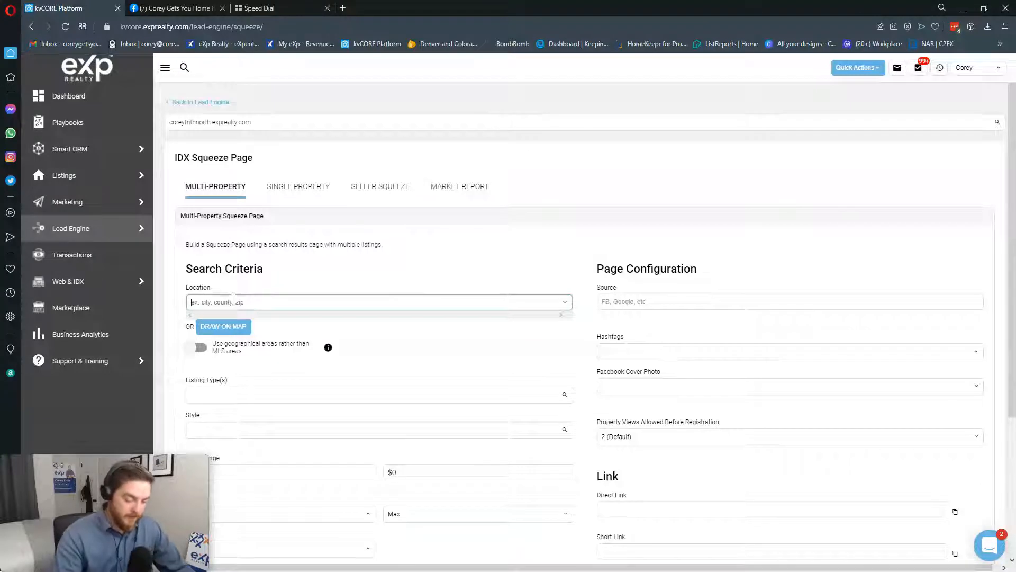
type("lov")
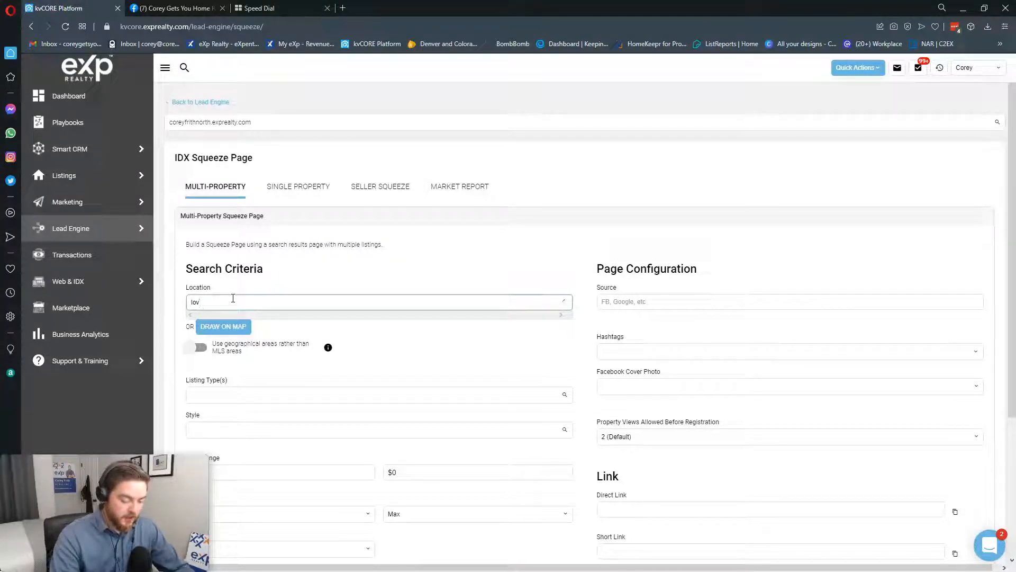
type("elan")
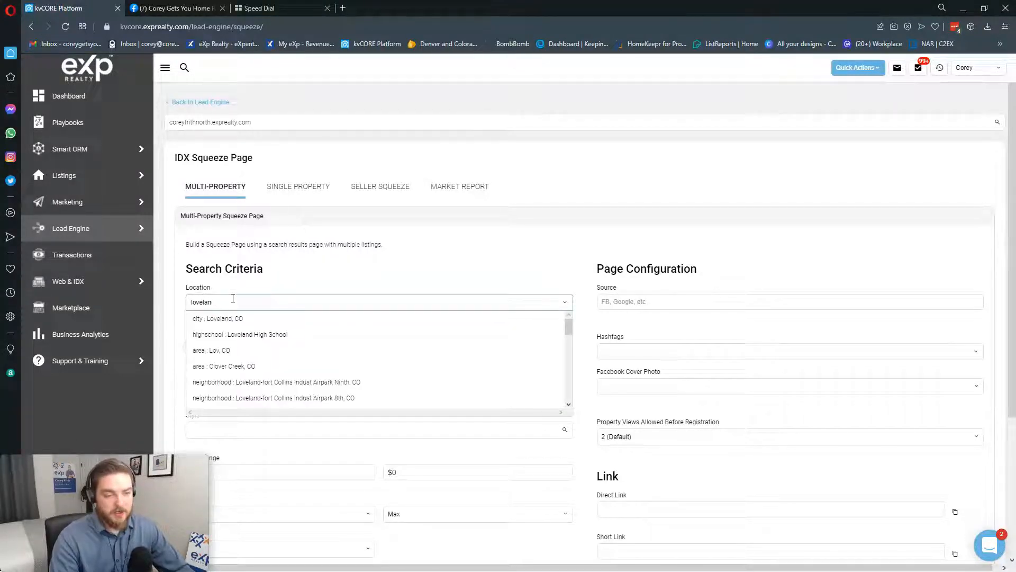
type("d")
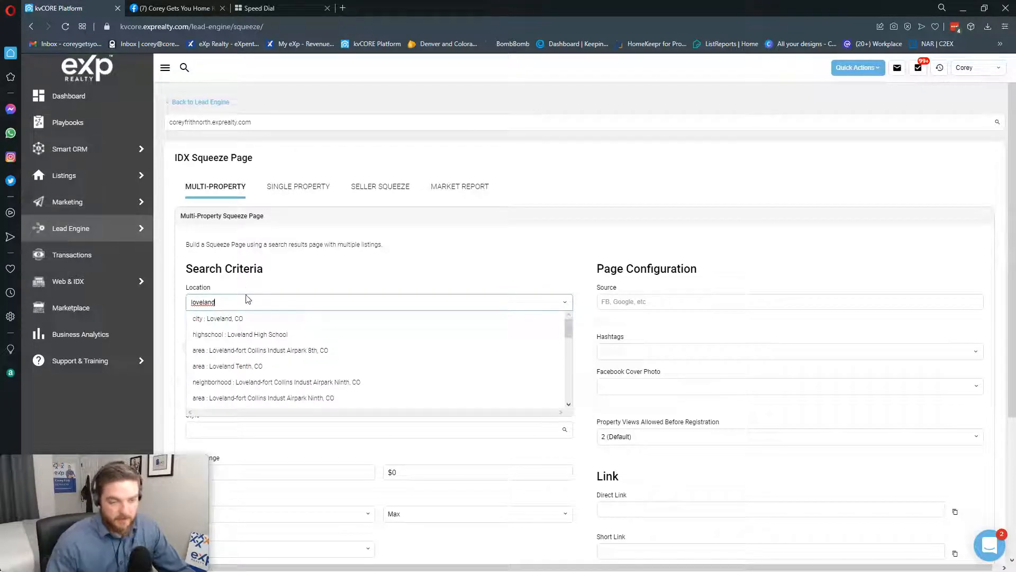
left_click(259, 318)
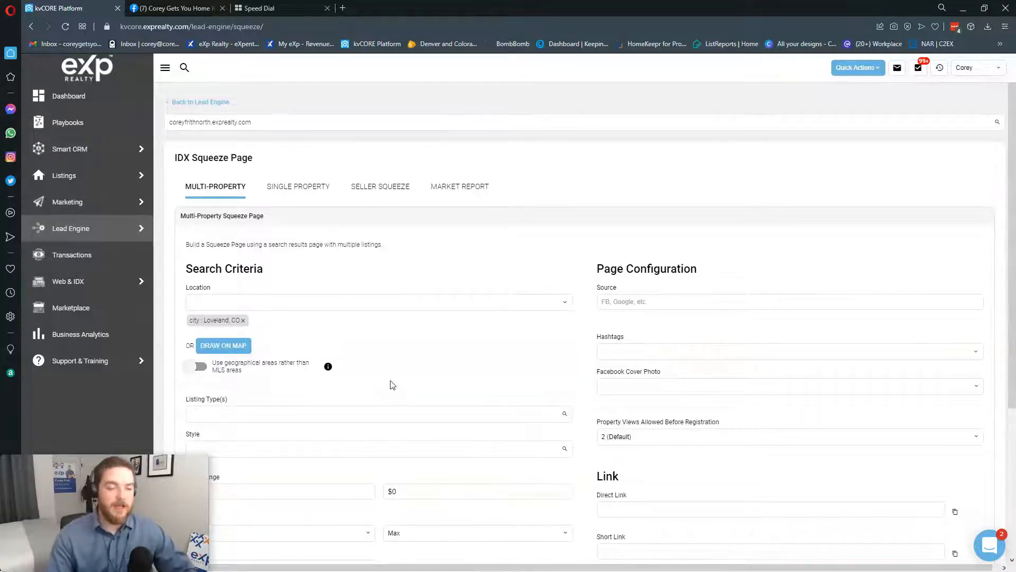
Restrict the search criteria's listing types to Single Family
scroll(421, 361, "down", 2)
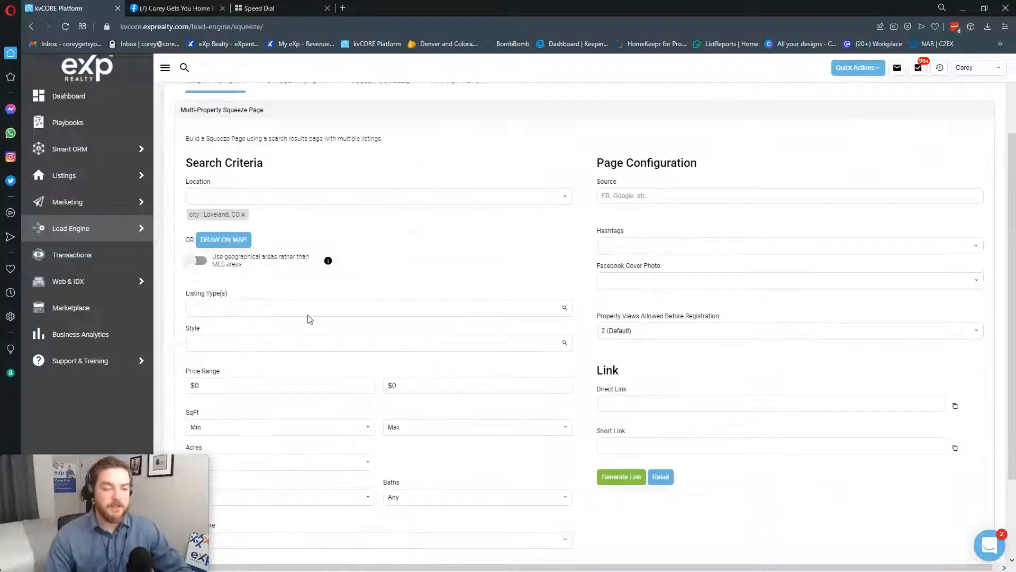
left_click(257, 313)
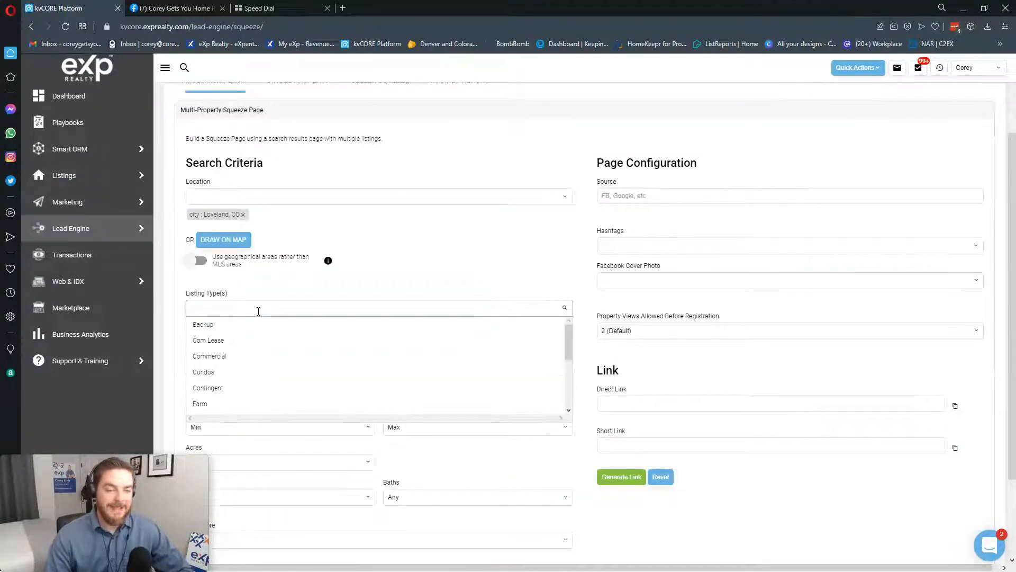
scroll(335, 346, "down", 3)
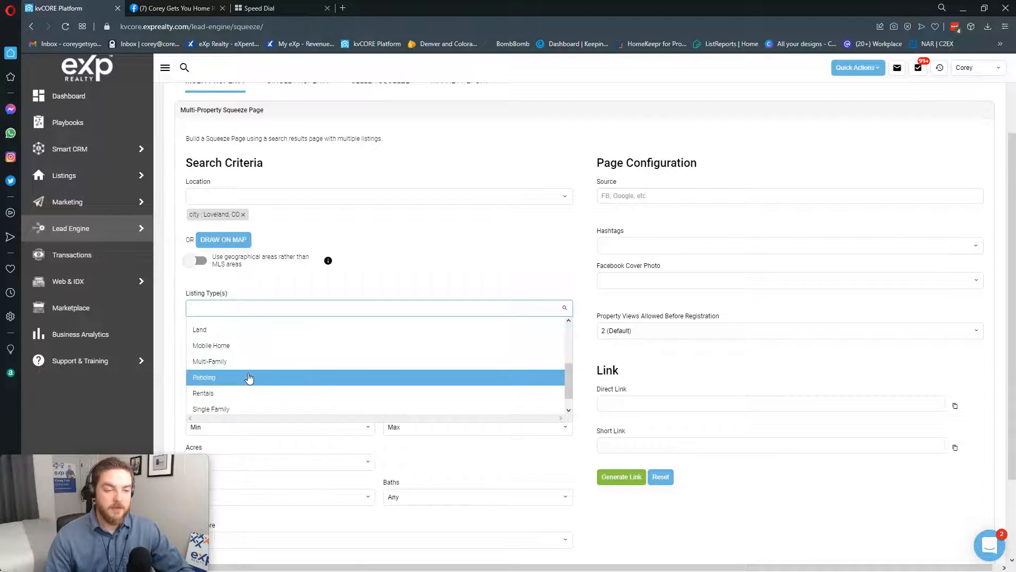
left_click(244, 392)
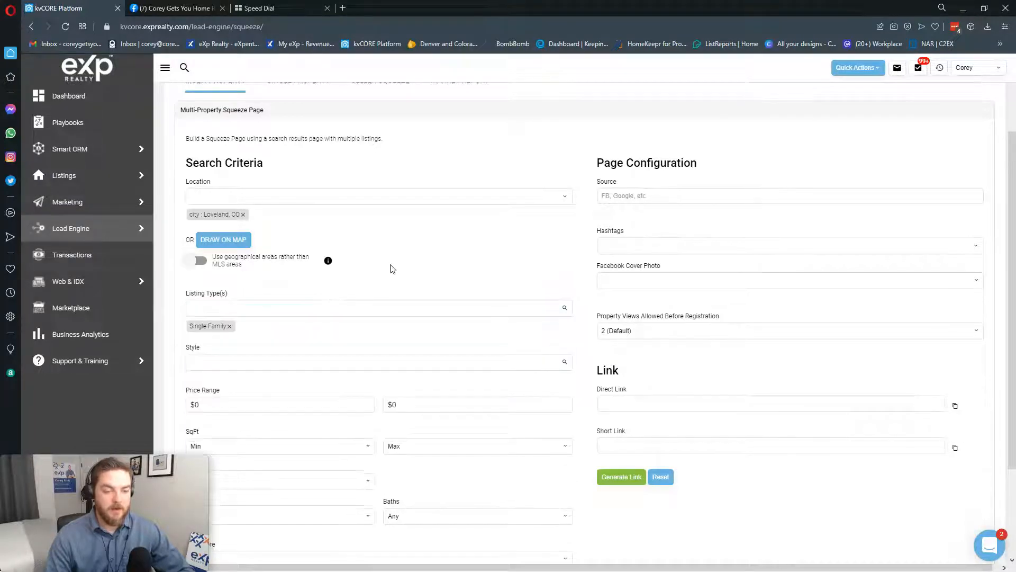
Set the search criteria's price range from $450,000 to $750,000
scroll(391, 270, "down", 2)
left_click(297, 275)
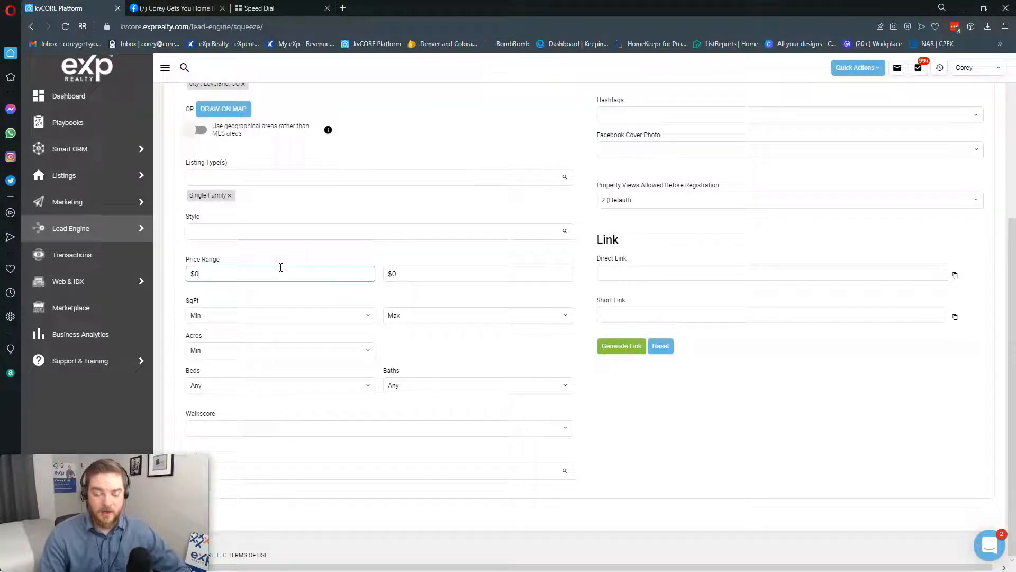
type("450000")
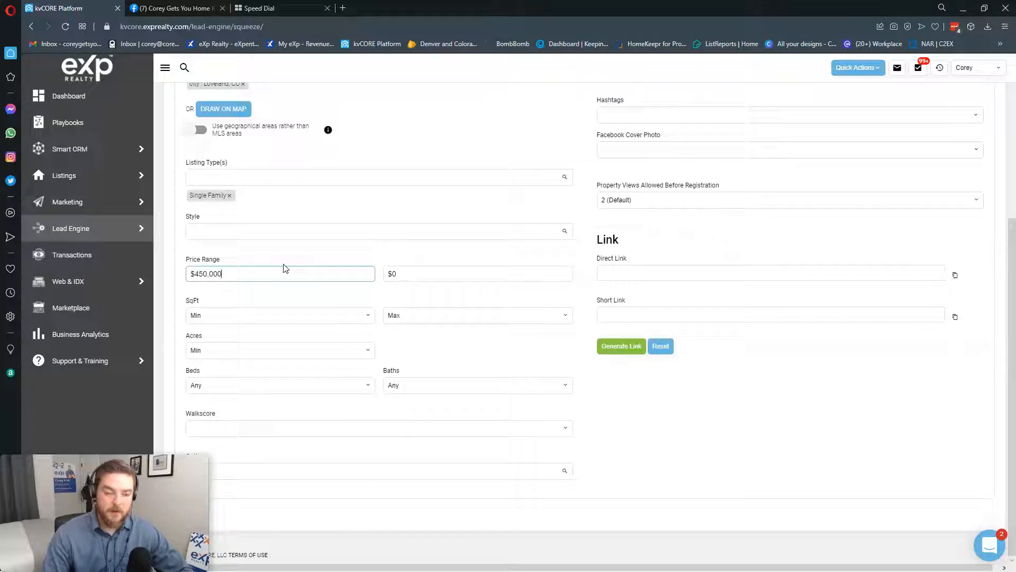
left_click(454, 273)
type("7")
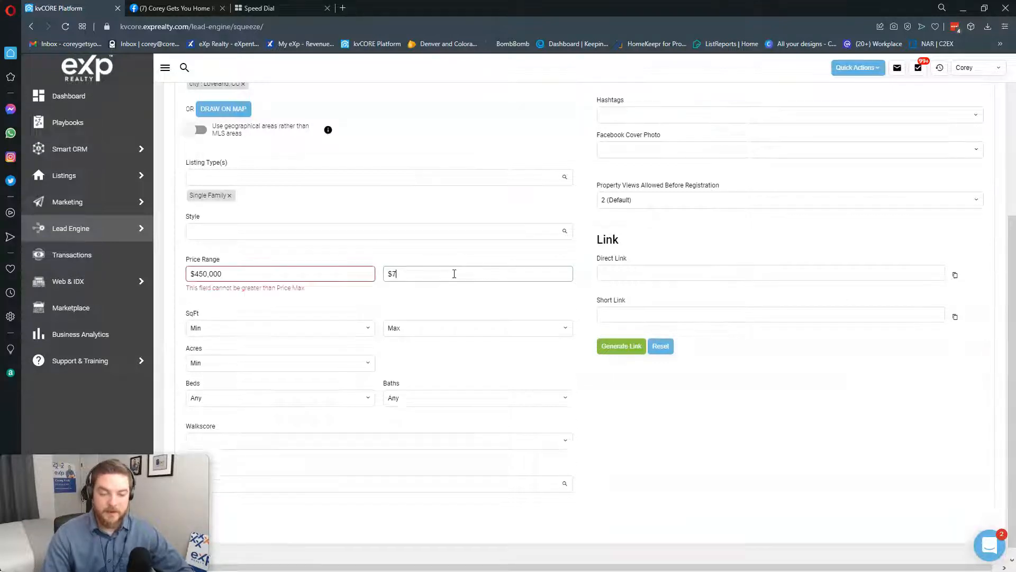
type(",560")
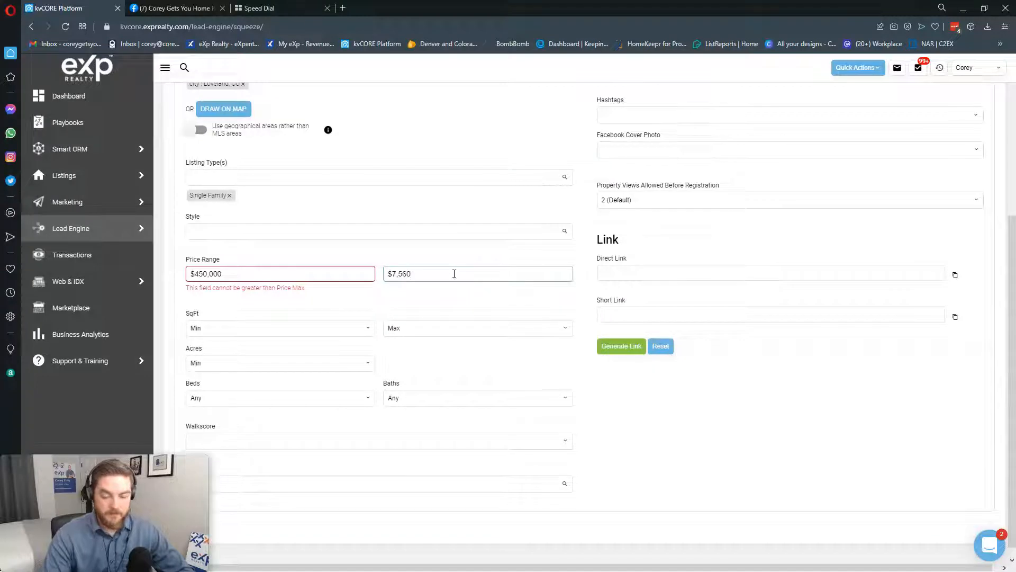
key("BackSpace")
key("BackSpace")
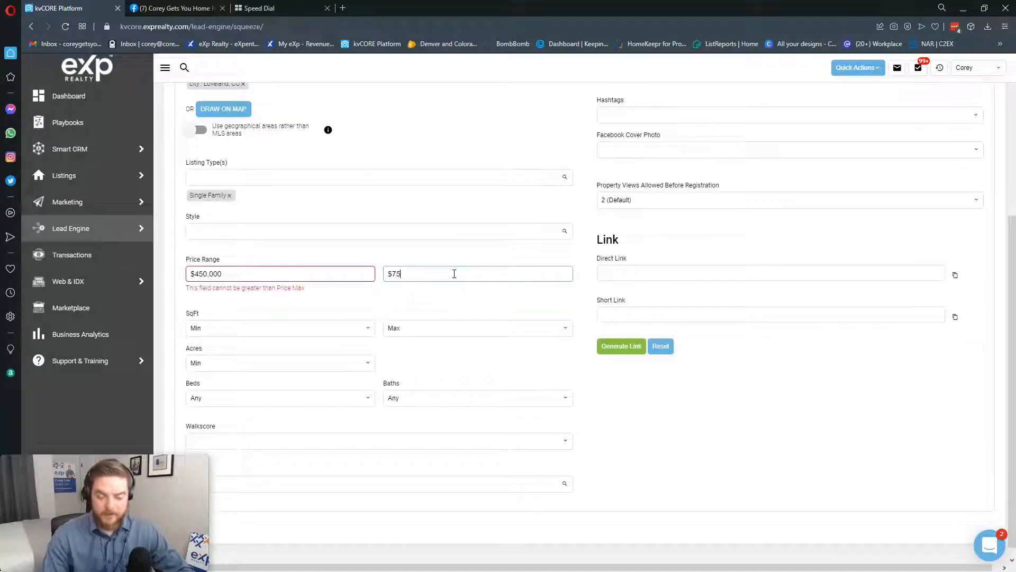
type("0000")
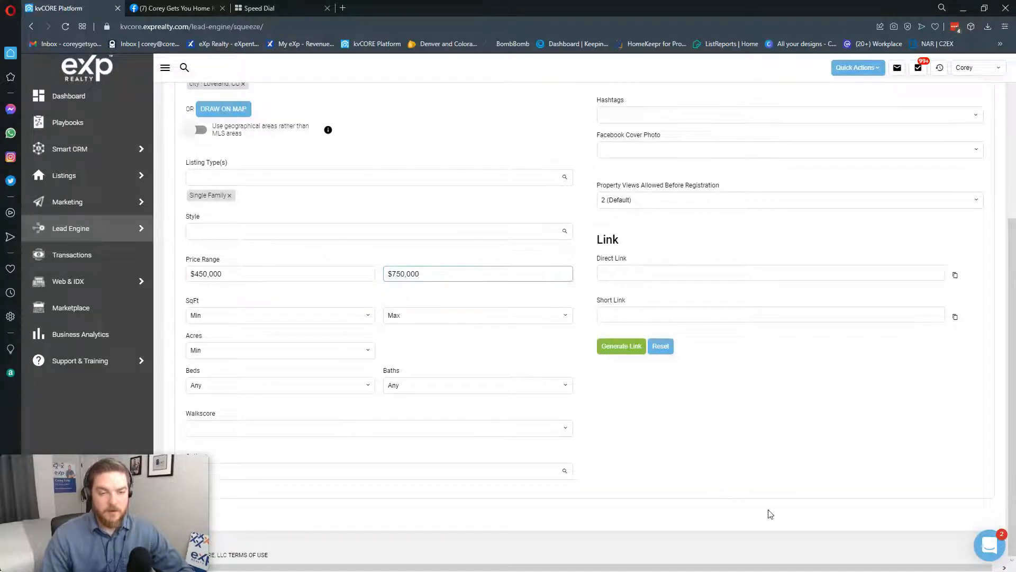
left_click(770, 514)
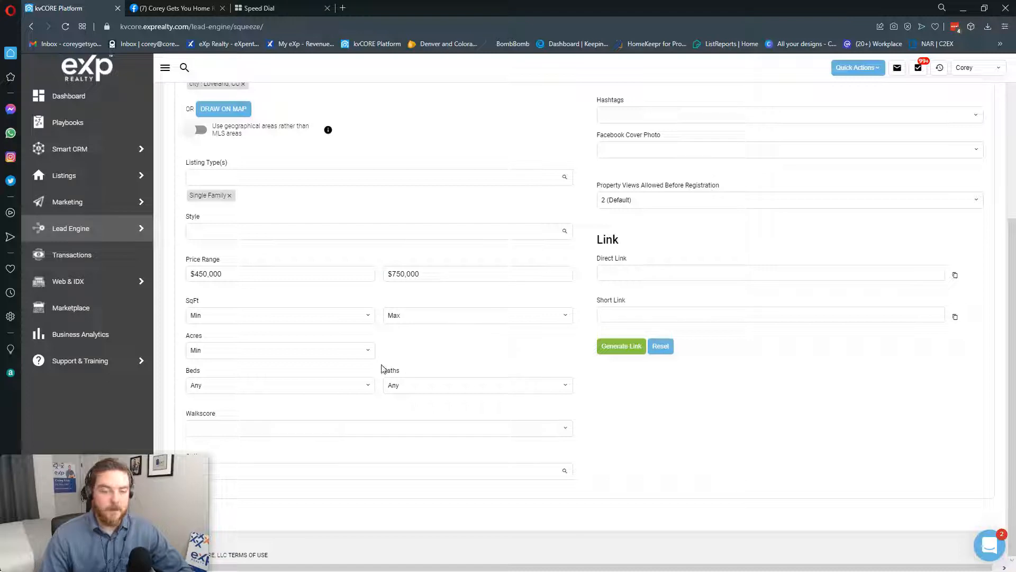
Enter "Facebook ad" as the lead source in the page configuration
scroll(381, 368, "up", 5)
left_click(682, 297)
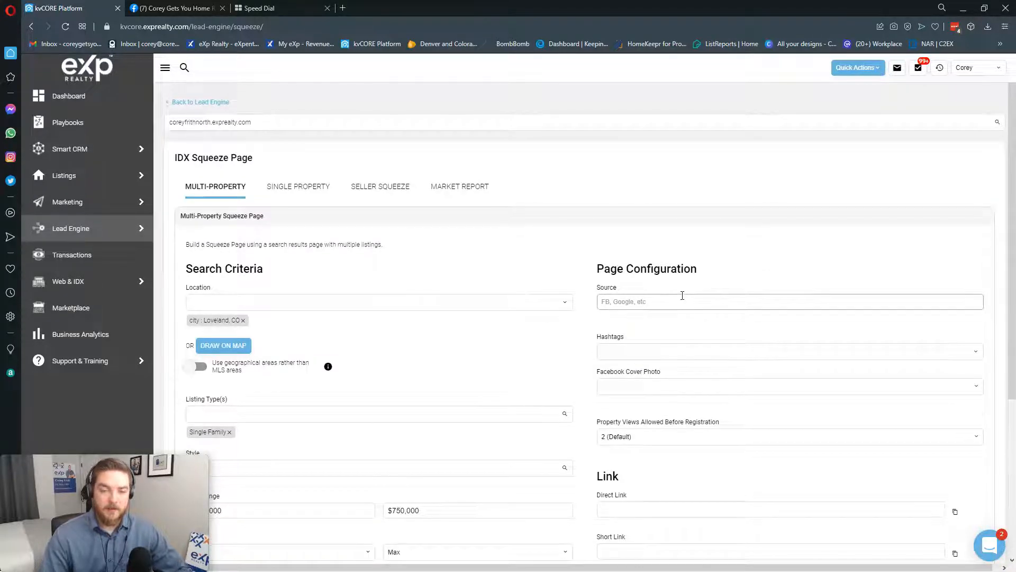
type("Fa")
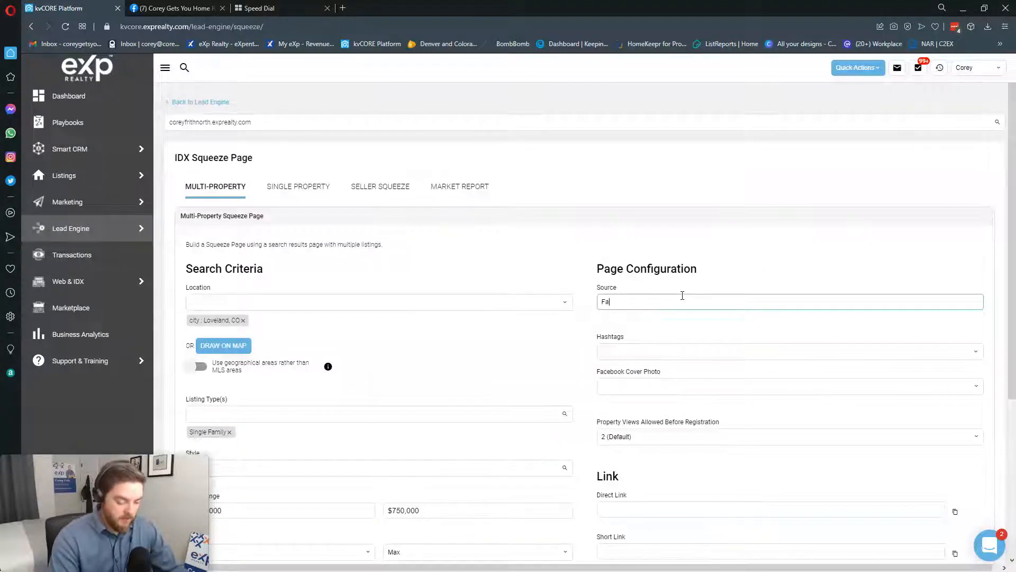
type("cebook ad")
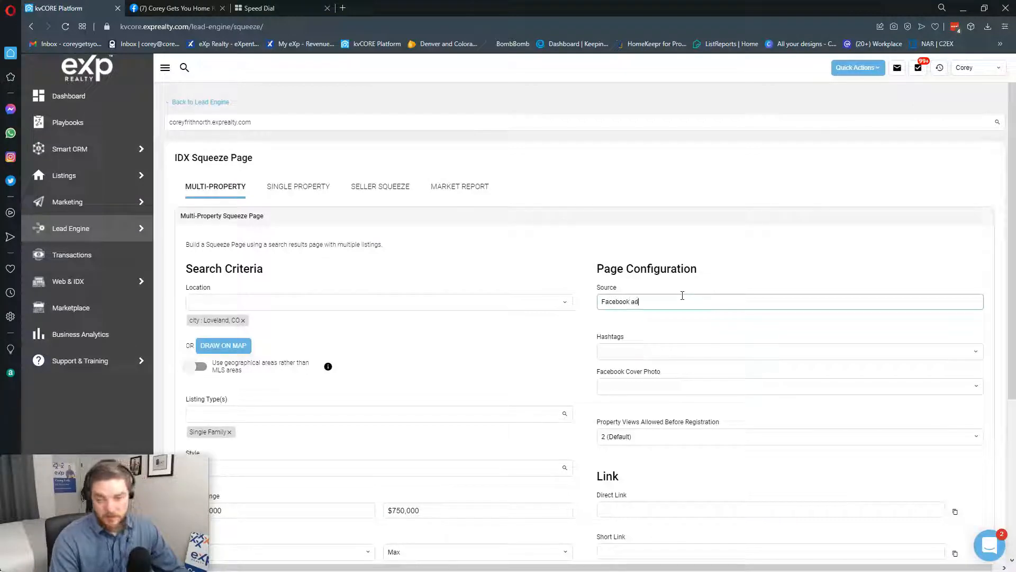
key("Tab")
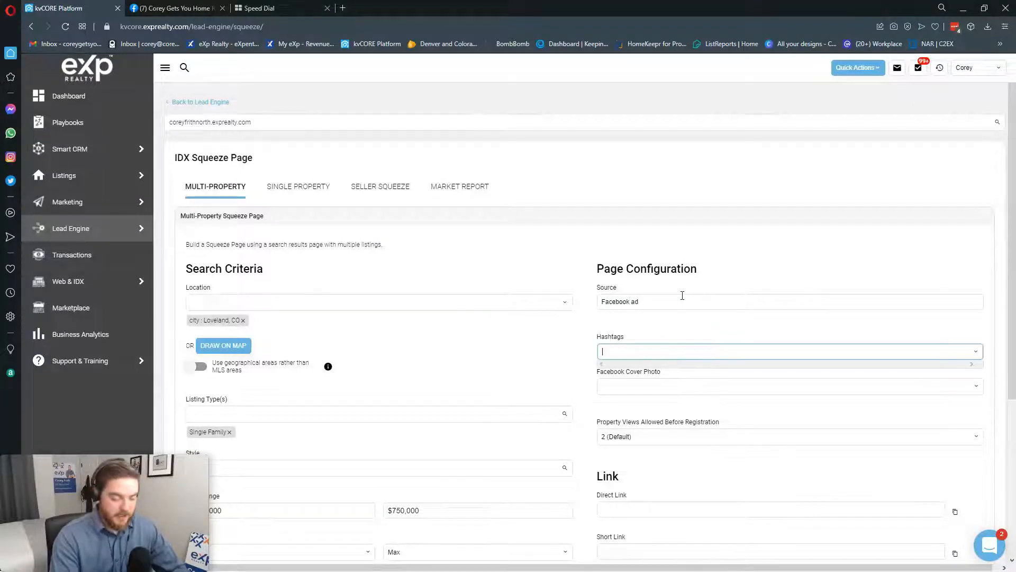
Add the hashtags "Facebookad" and "loveland" to the page configuration
type("Face")
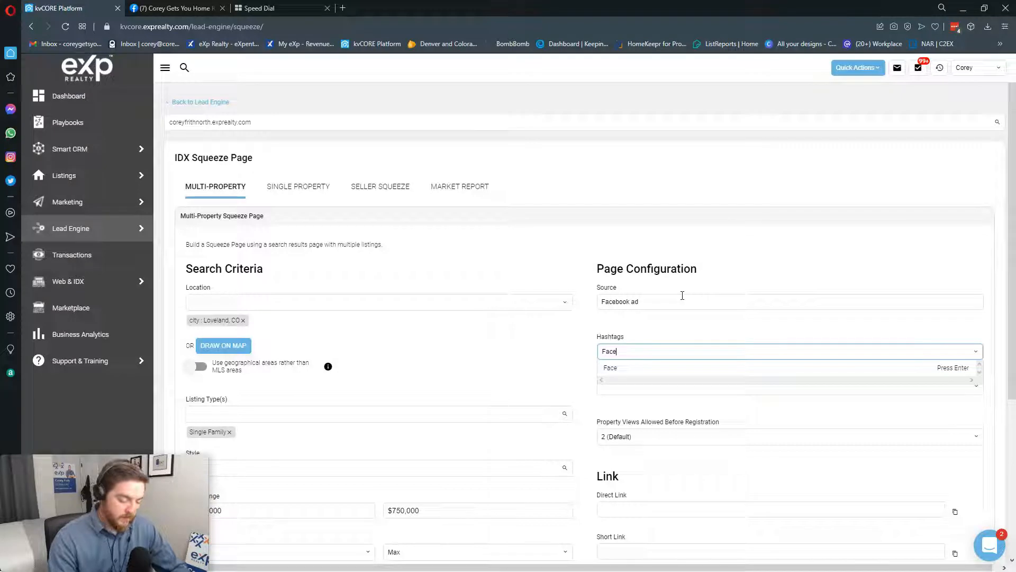
type("bookad")
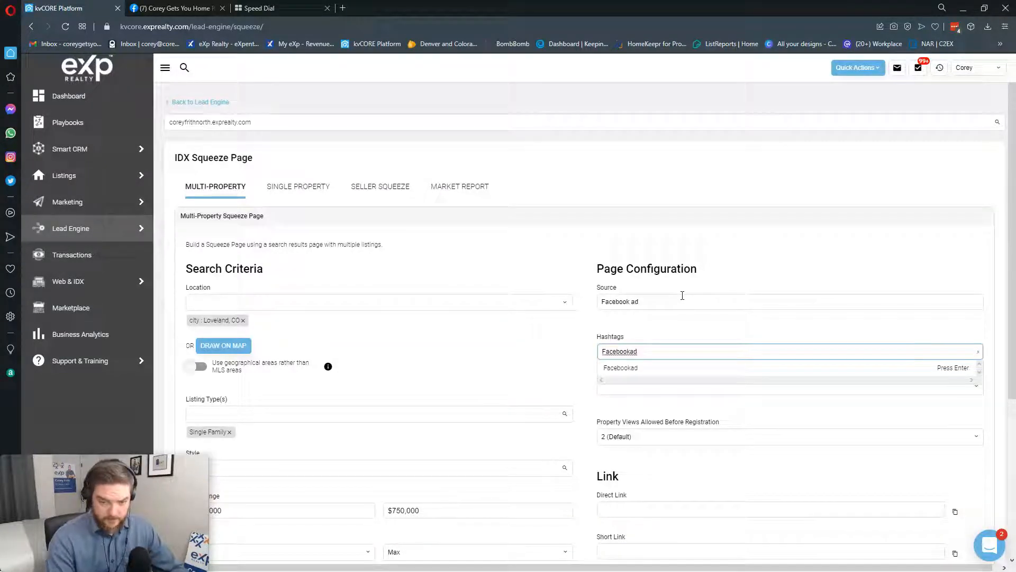
left_click(648, 373)
left_click(656, 350)
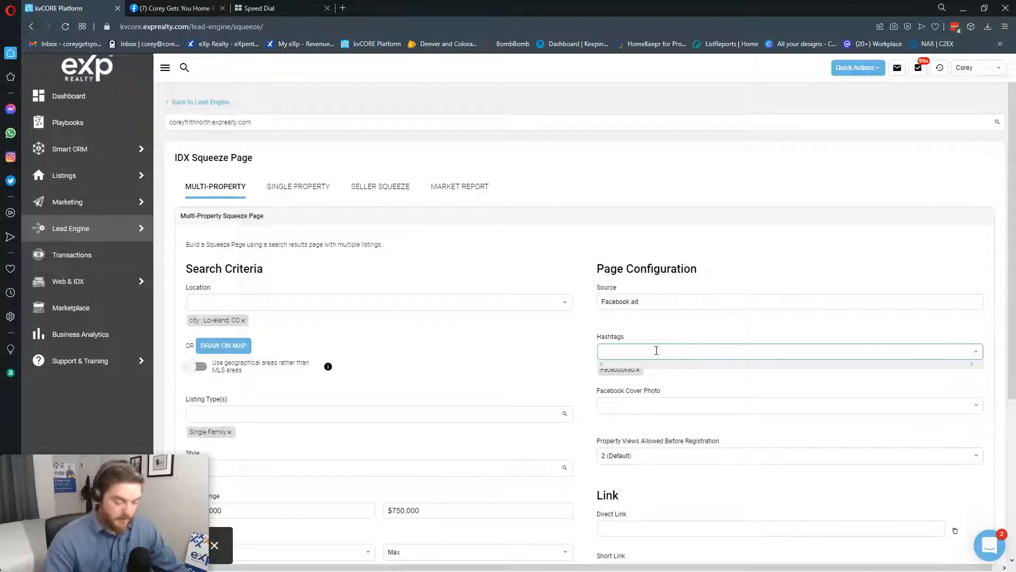
type("loveland")
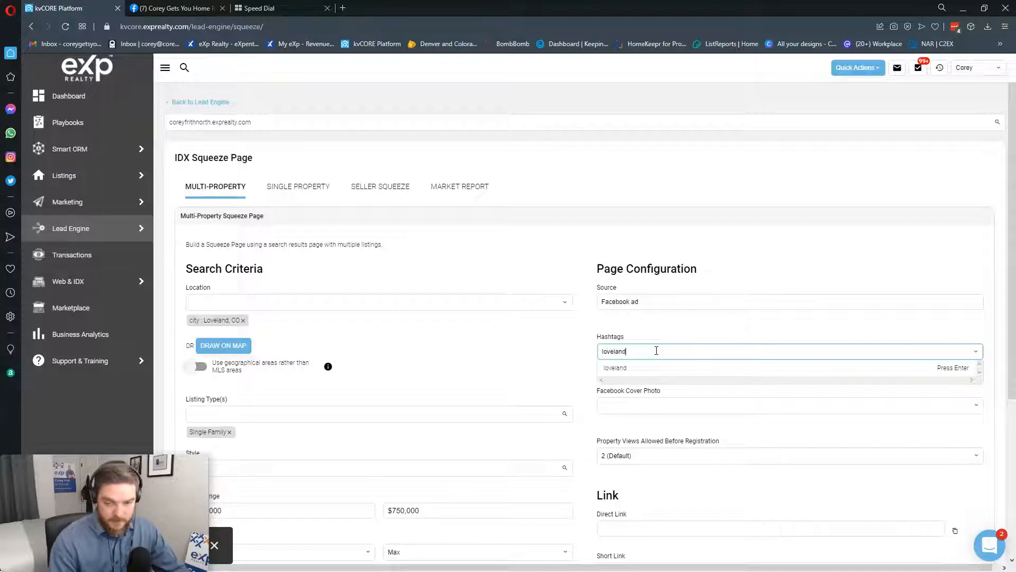
left_click(673, 371)
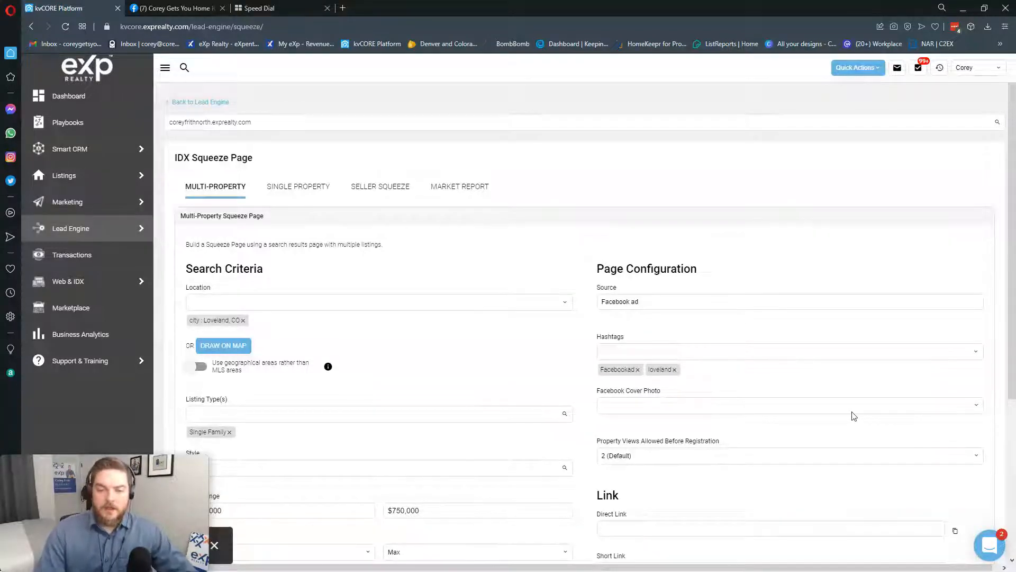
Set the Facebook cover photo to use high priced listings from the agency, even if outside search results
left_click(664, 407)
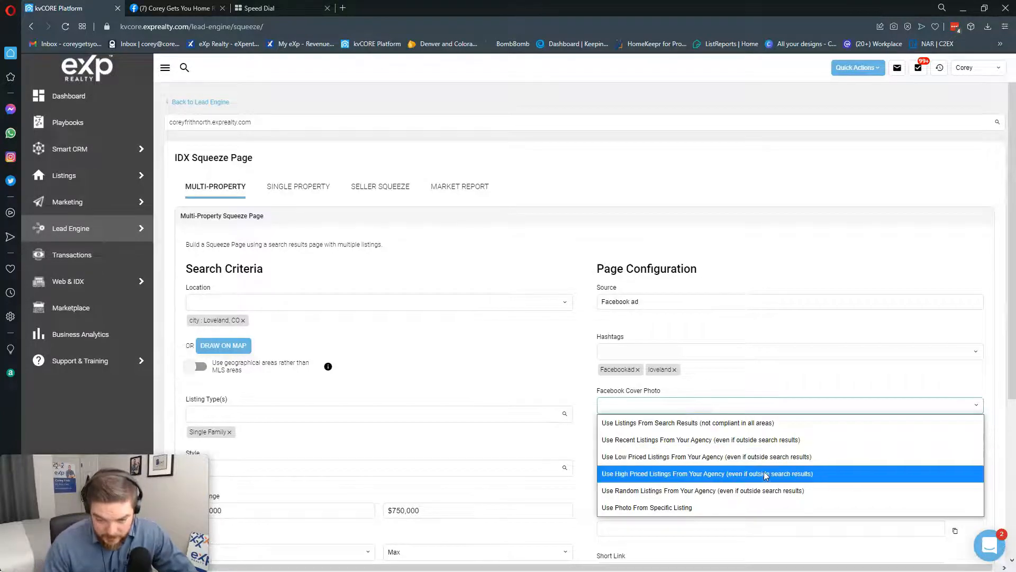
left_click(835, 473)
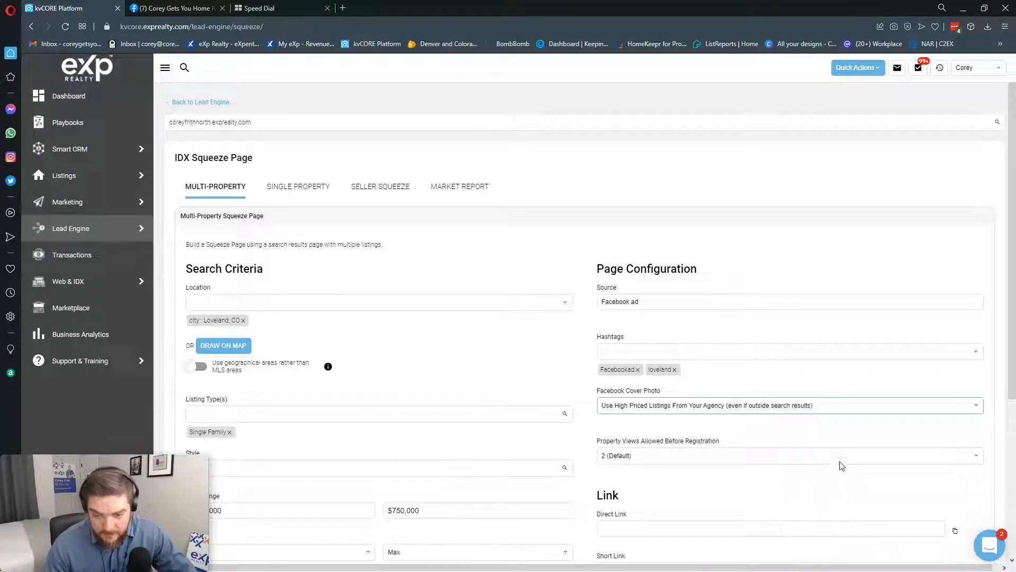
left_click(866, 409)
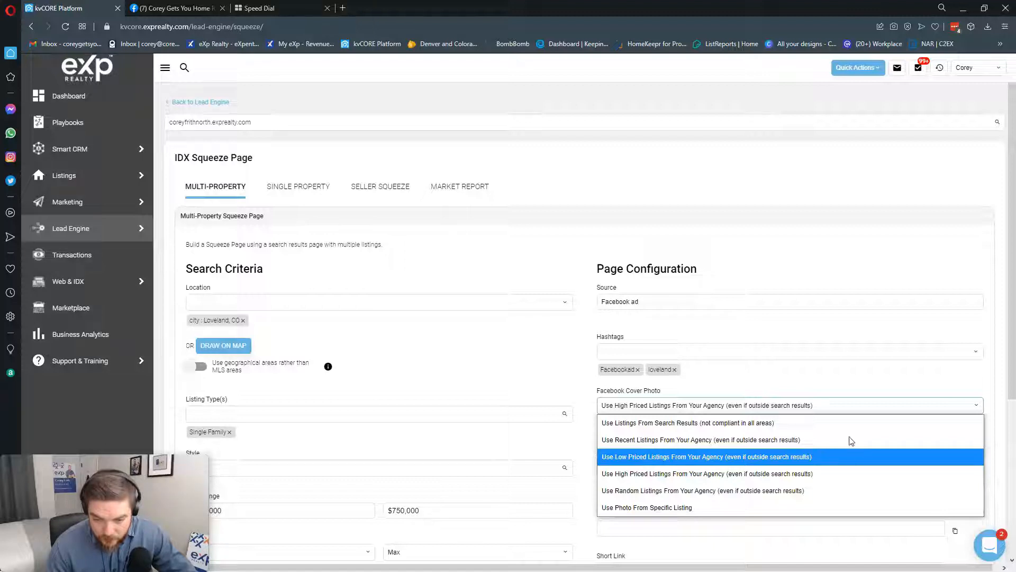
left_click(843, 472)
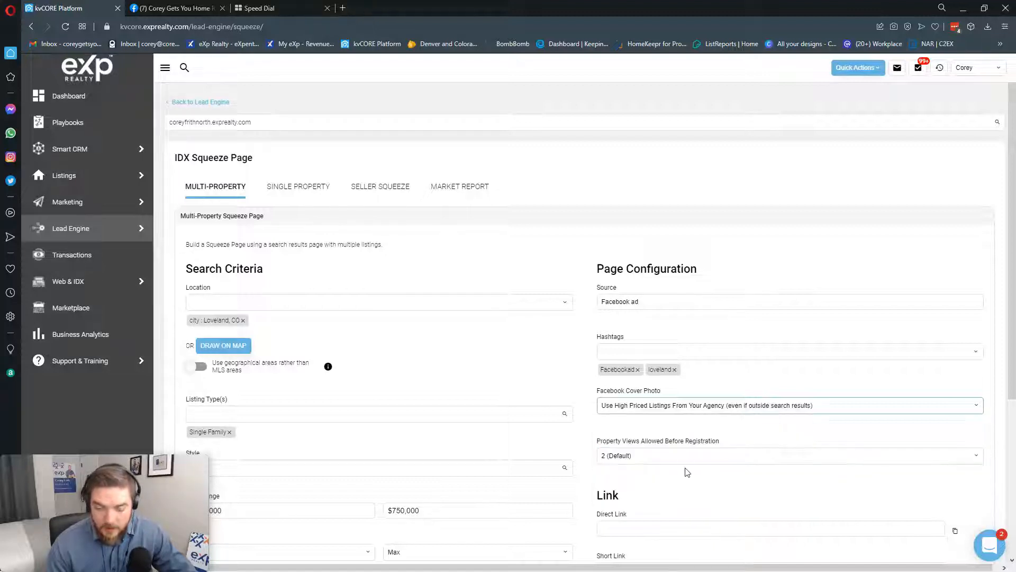
Set the property views allowed before registration to 3 and generate the squeeze page links
left_click(678, 456)
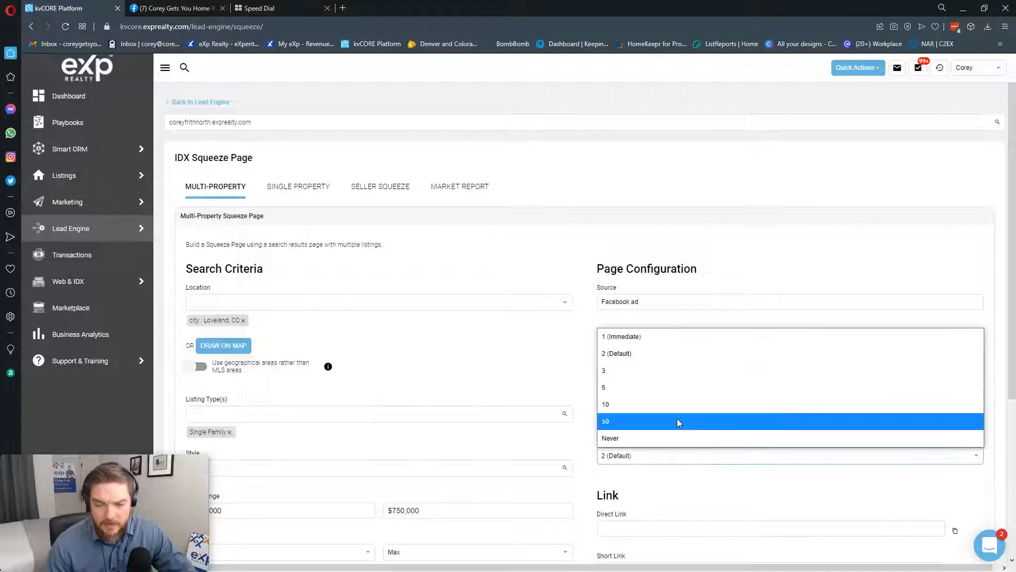
left_click(679, 366)
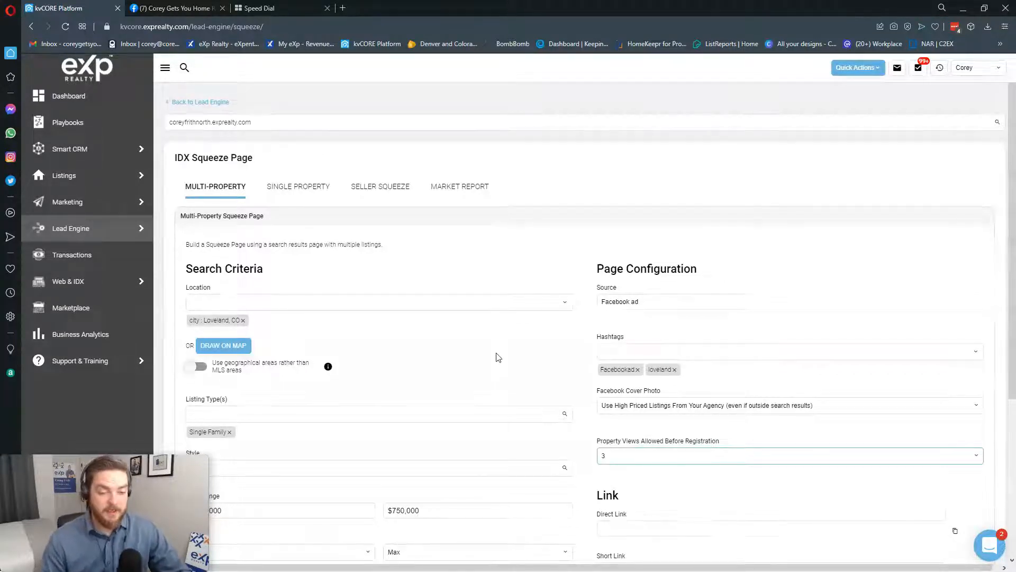
scroll(537, 374, "down", 3)
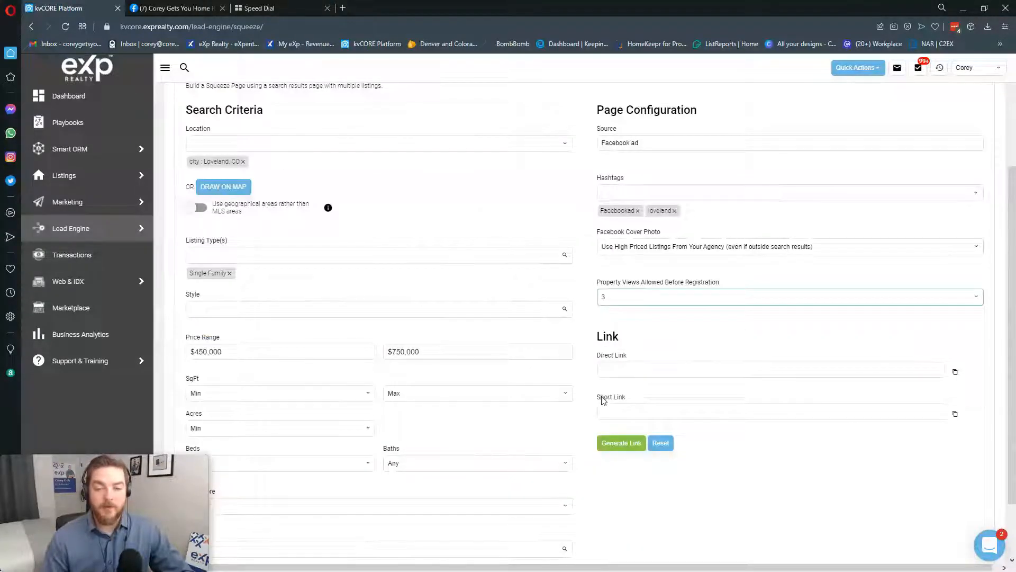
left_click(629, 446)
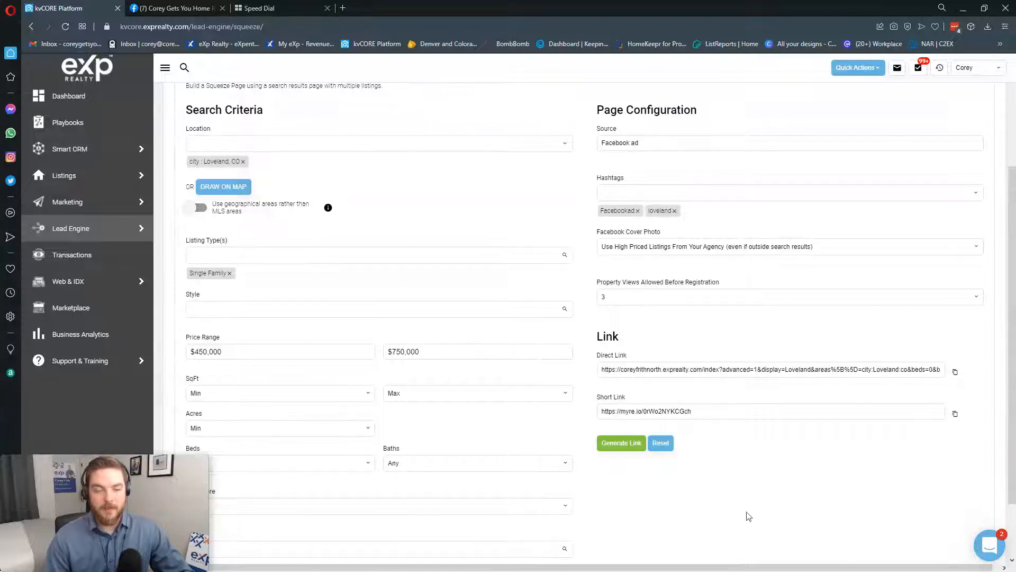
Switch to the realtor's Facebook business page and open its Ad Center
left_click(186, 13)
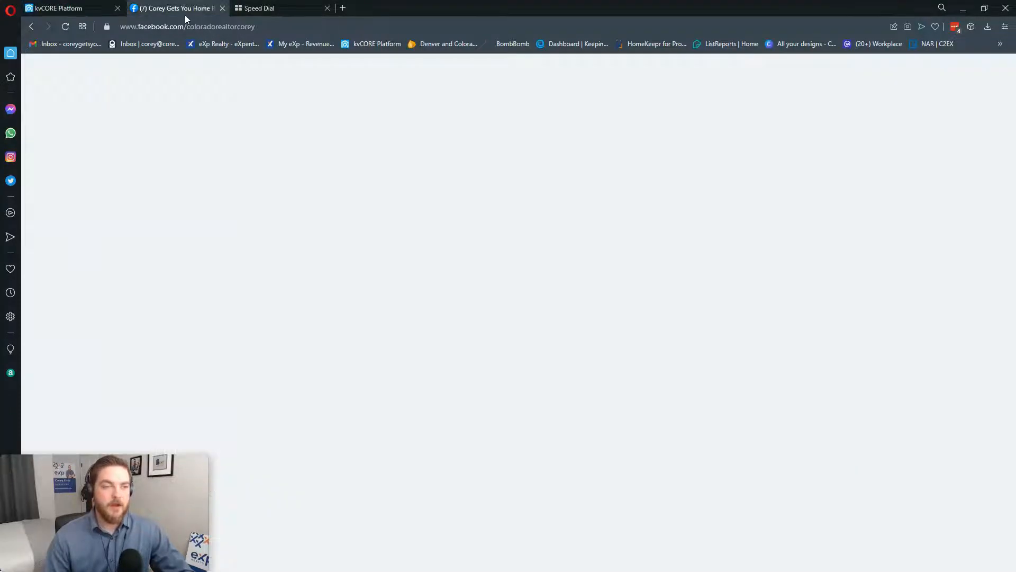
scroll(494, 470, "down", 5)
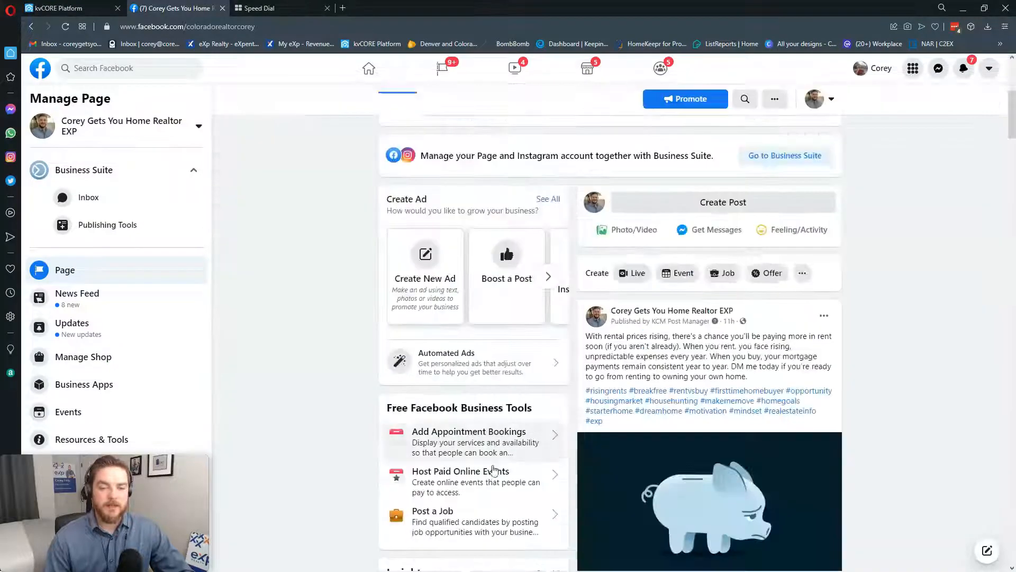
scroll(388, 461, "down", 5)
scroll(387, 460, "down", 5)
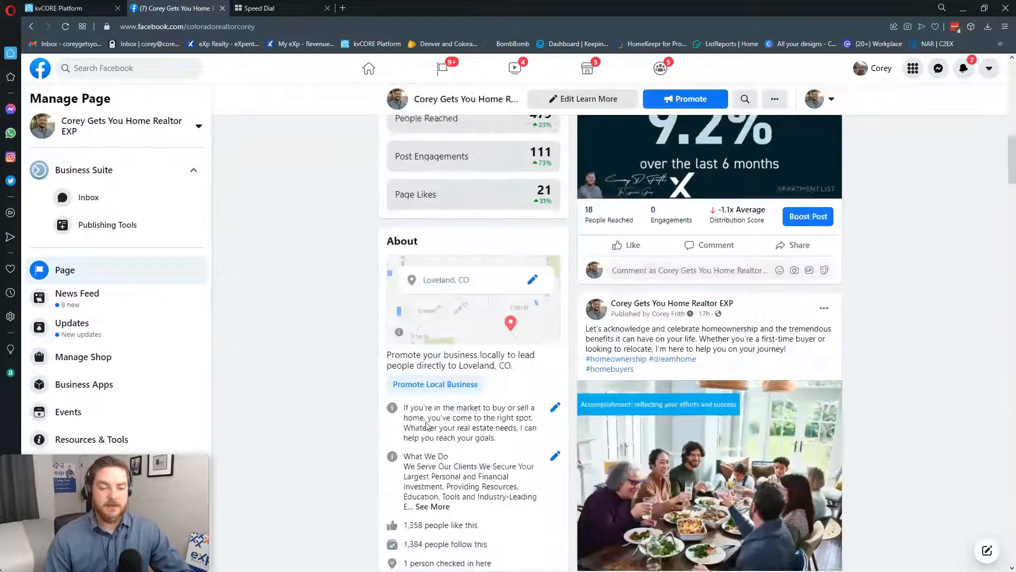
scroll(434, 441, "up", 13)
scroll(434, 441, "up", 4)
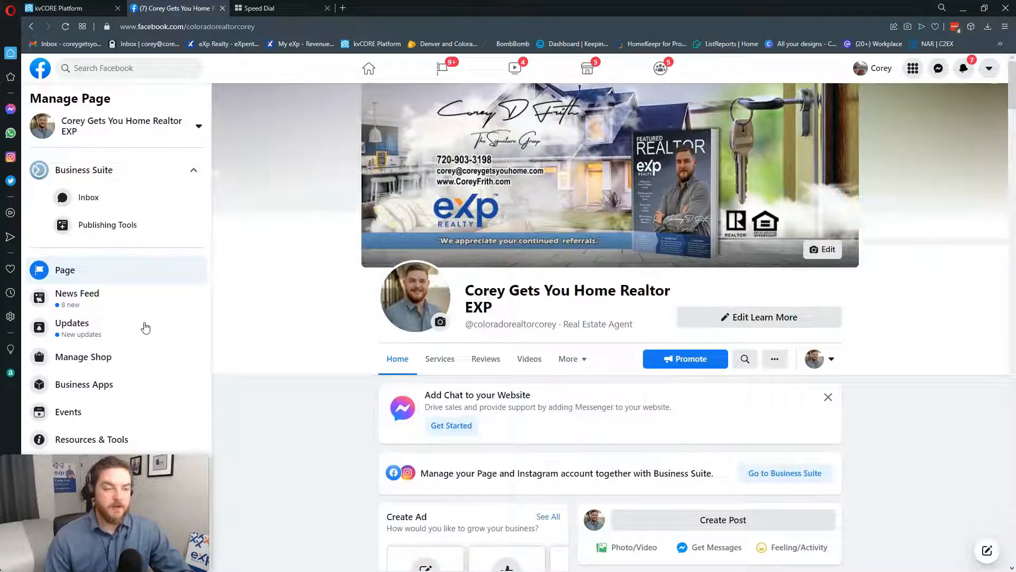
scroll(145, 355, "down", 3)
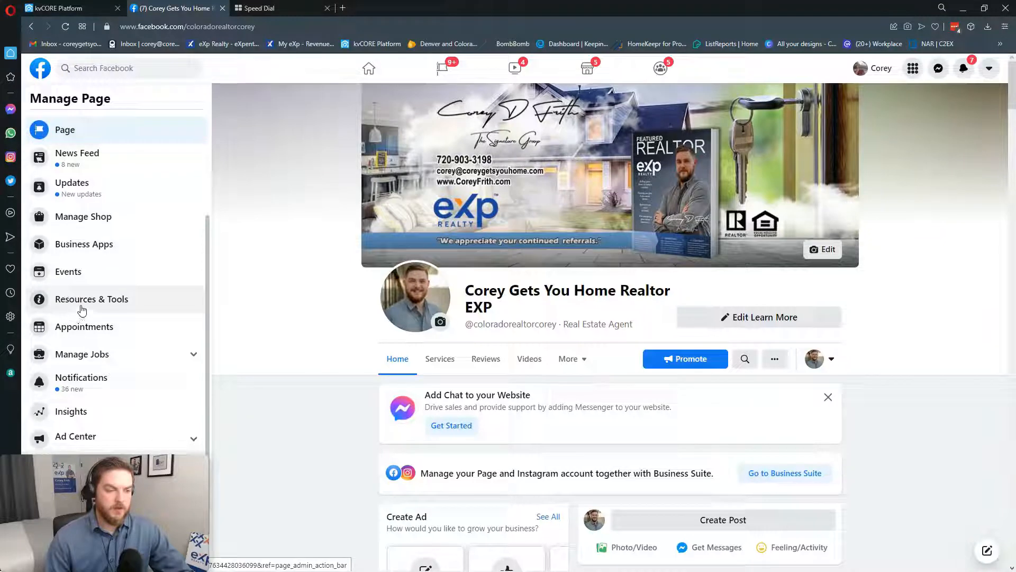
left_click(103, 435)
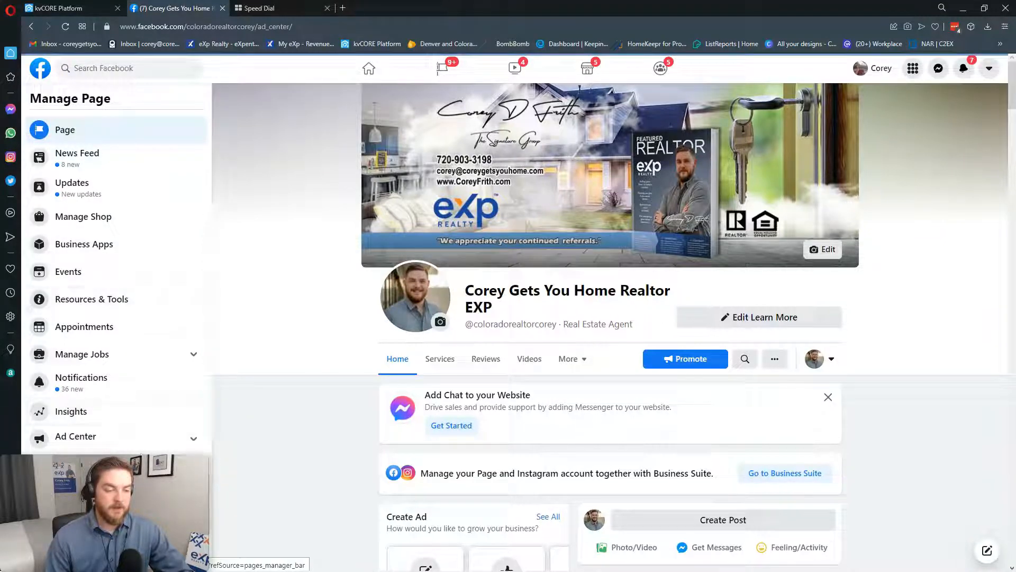
left_click_drag(169, 468, 157, 30)
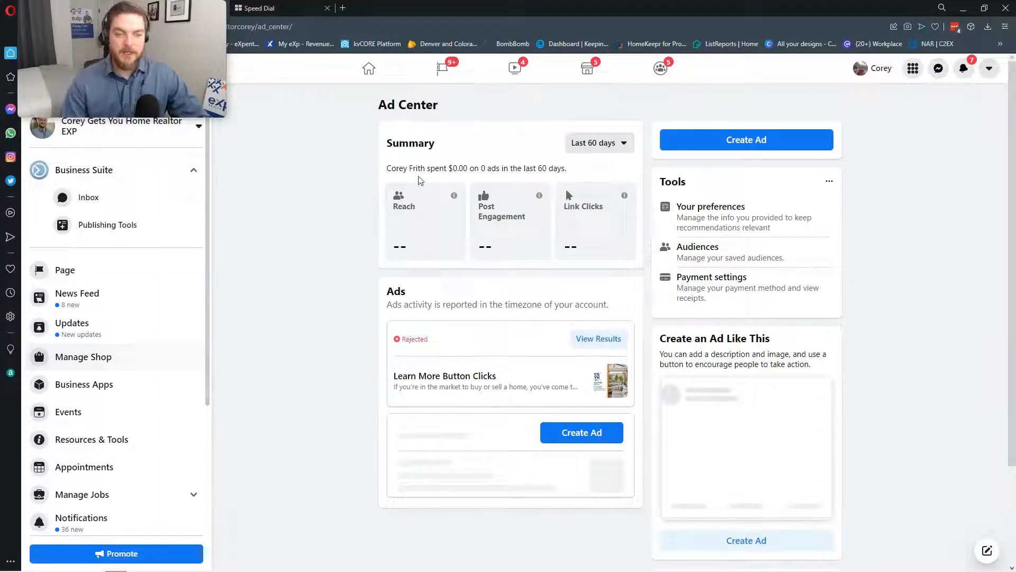
left_click_drag(133, 10, 144, 455)
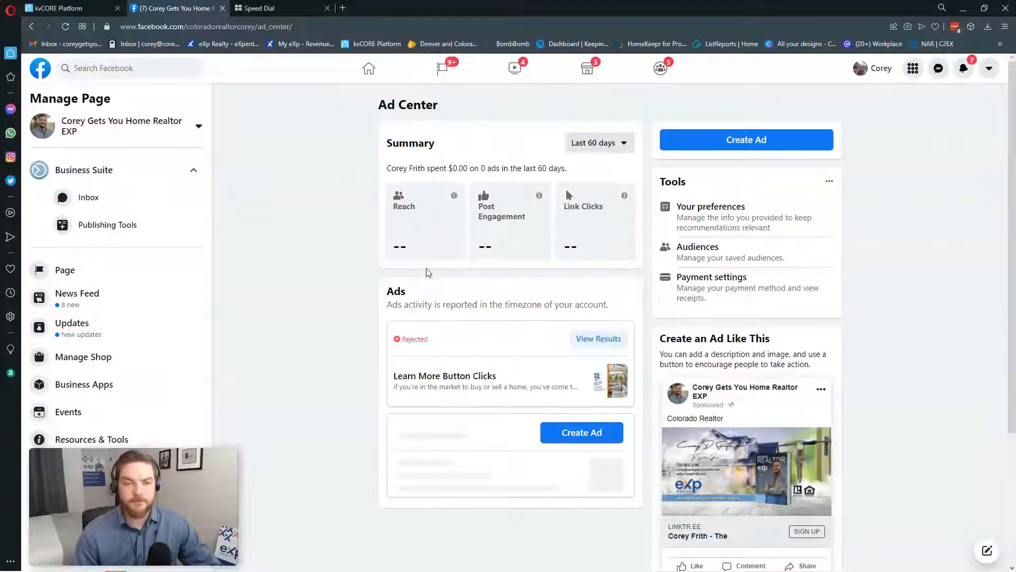
Start a new ad from scratch and set its goal to "Get more website visitors"
left_click(756, 142)
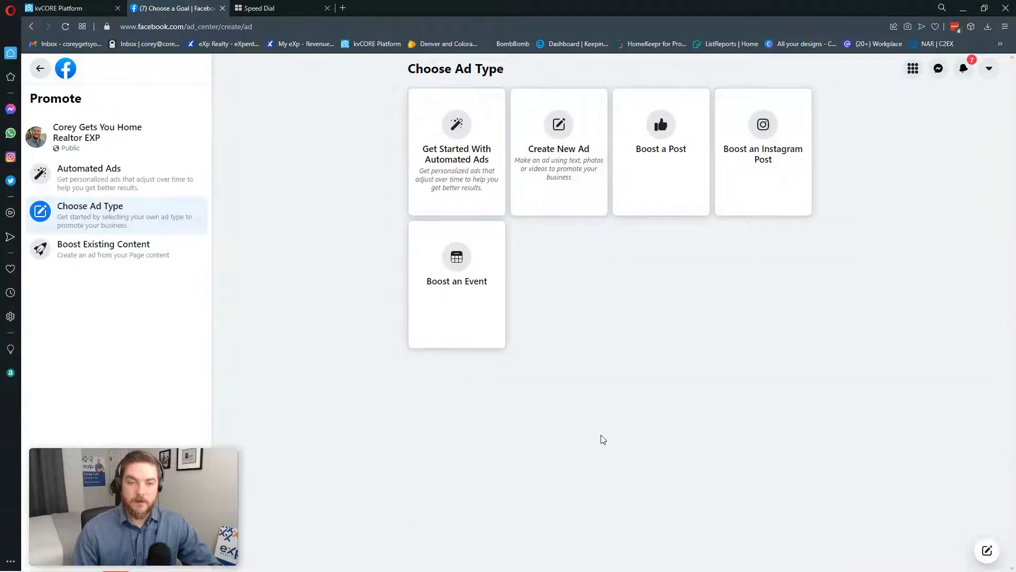
left_click(559, 139)
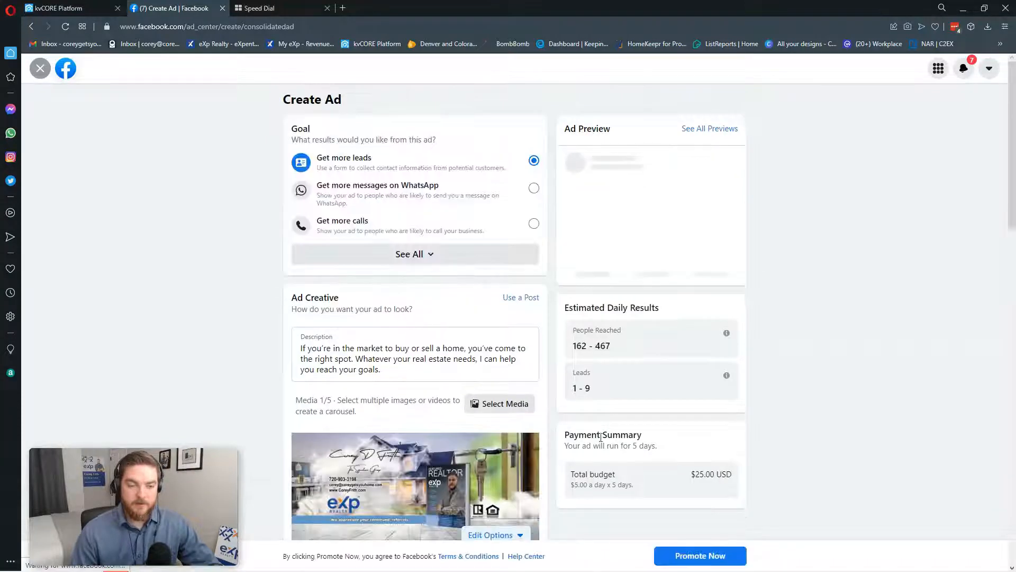
scroll(379, 240, "down", 5)
scroll(385, 349, "down", 7)
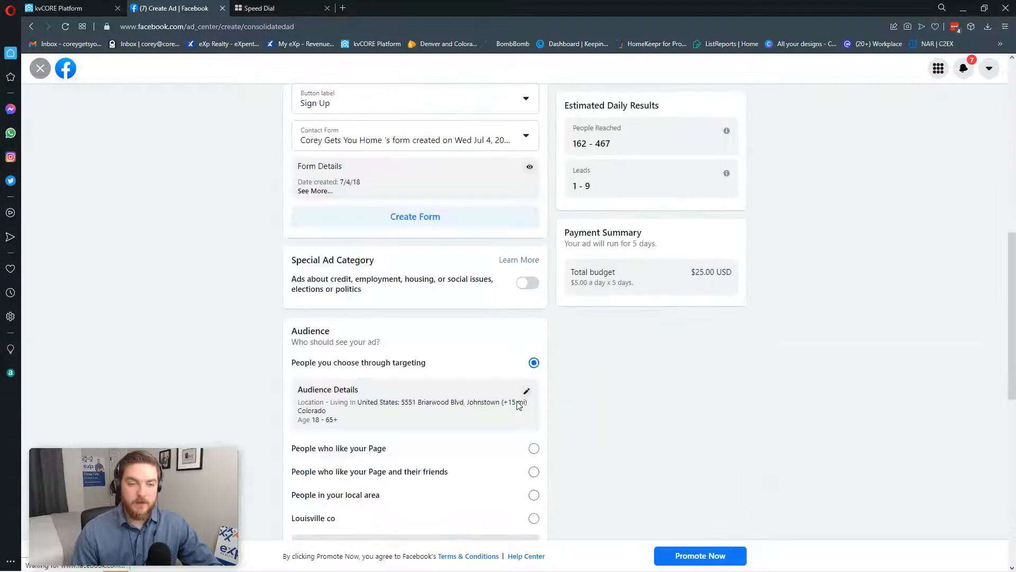
scroll(436, 454, "up", 5)
scroll(436, 454, "up", 6)
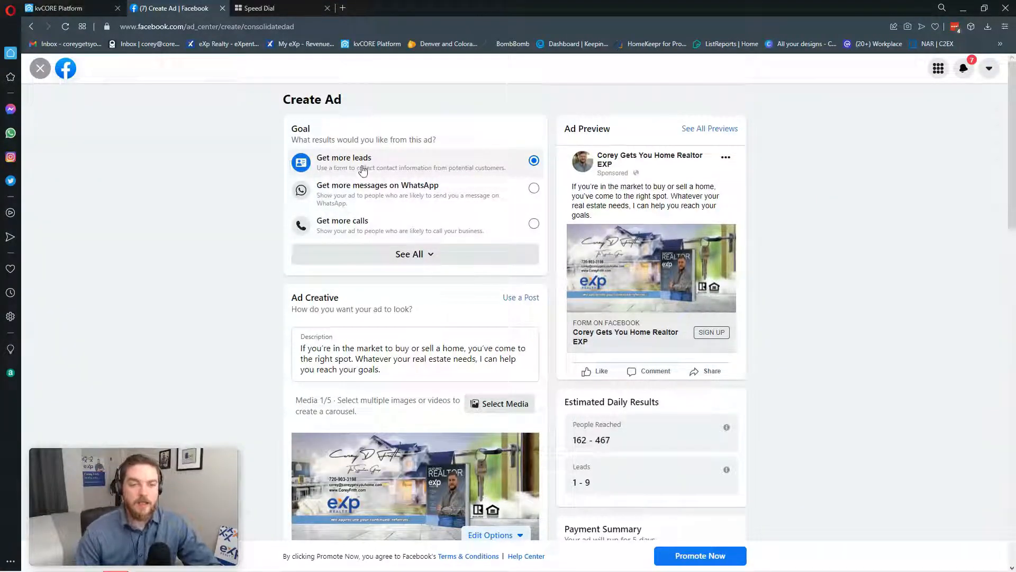
left_click(414, 256)
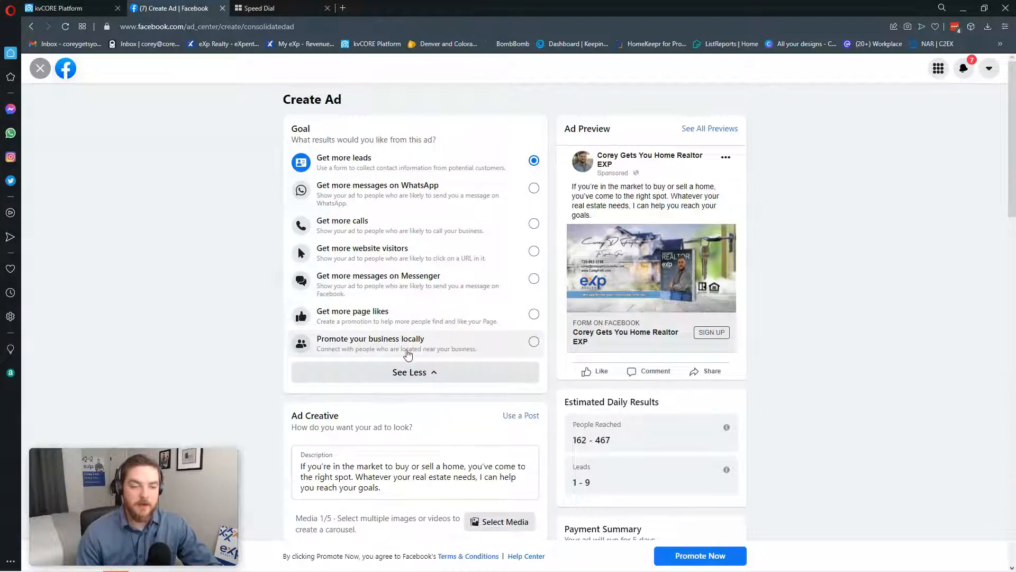
left_click(449, 259)
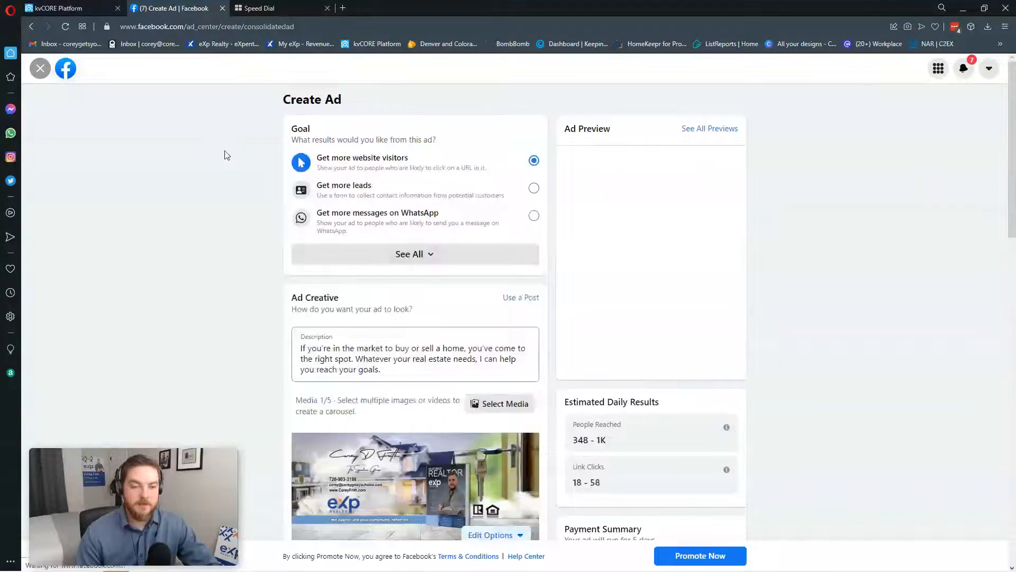
Replace the ad description with the "Hey Loveland Family" text about homes under 750k in Loveland, ending with the "Learn More" call to action
scroll(310, 301, "down", 3)
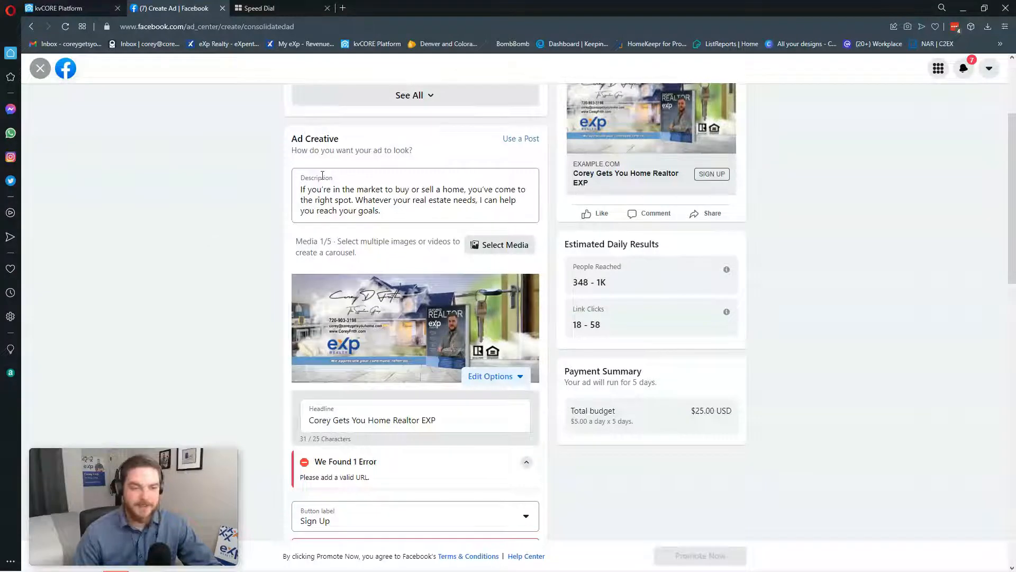
triple_click(405, 219)
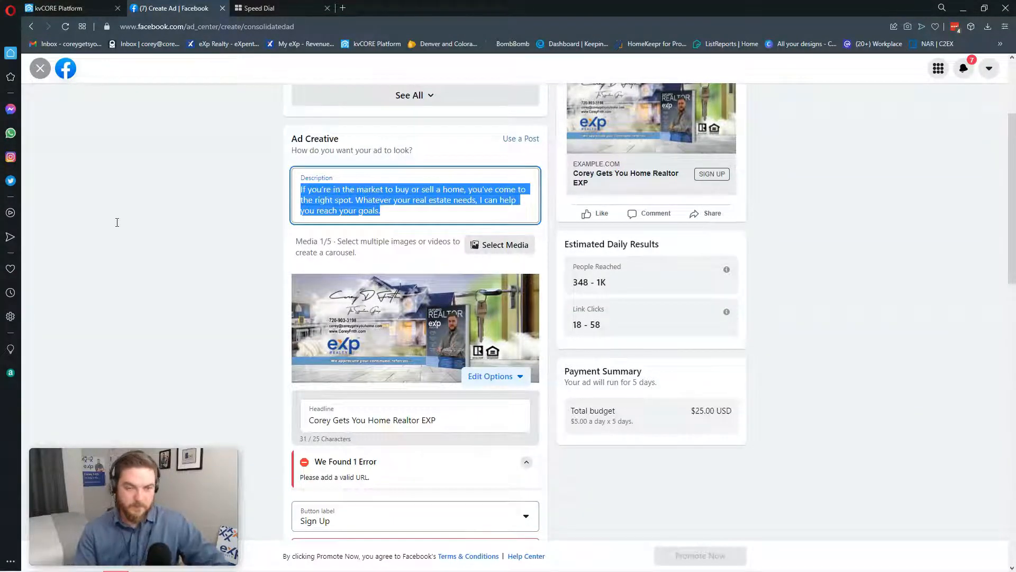
type("Hey Loveland Family 🏔  Homes are selling fast! 🏎 Zillow and other 3rd party sites are slow to show new listings!  We have put together a list of homes under 700k in Loveland available right now! 😮  Don't miss out on another property! Click \"Learn More\" down below!👇")
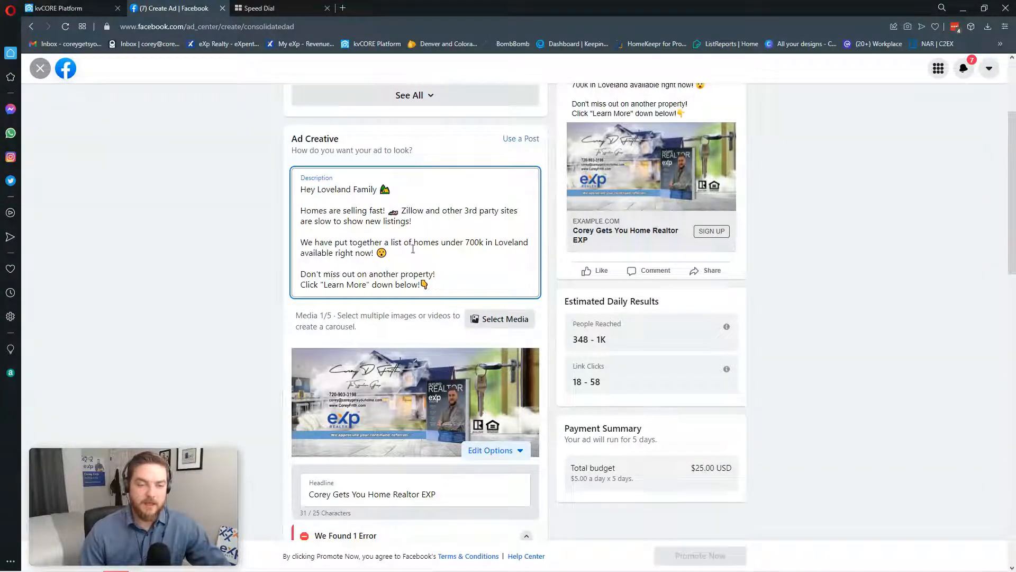
left_click(477, 245)
key("BackSpace")
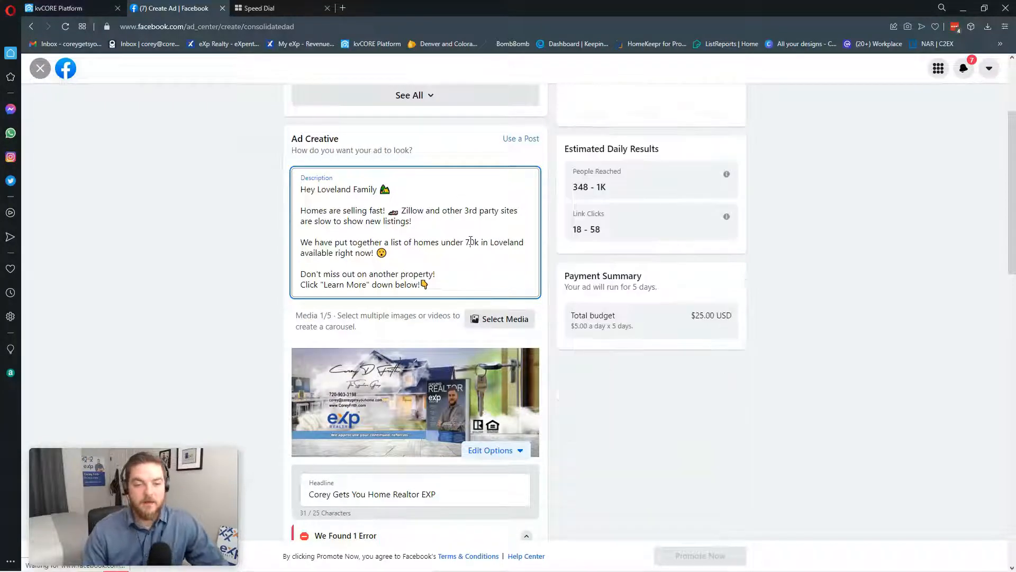
type("5")
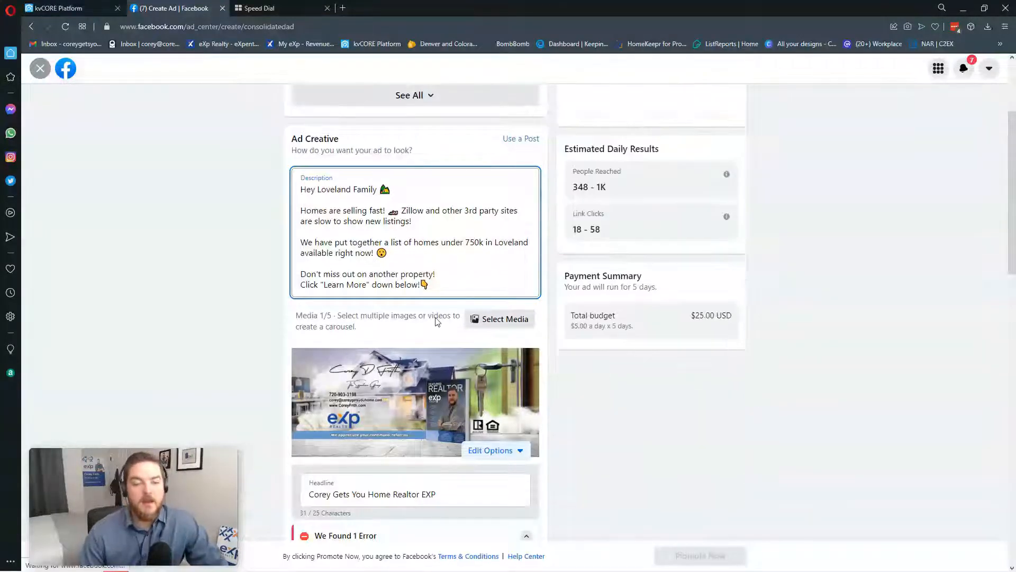
scroll(289, 288, "down", 2)
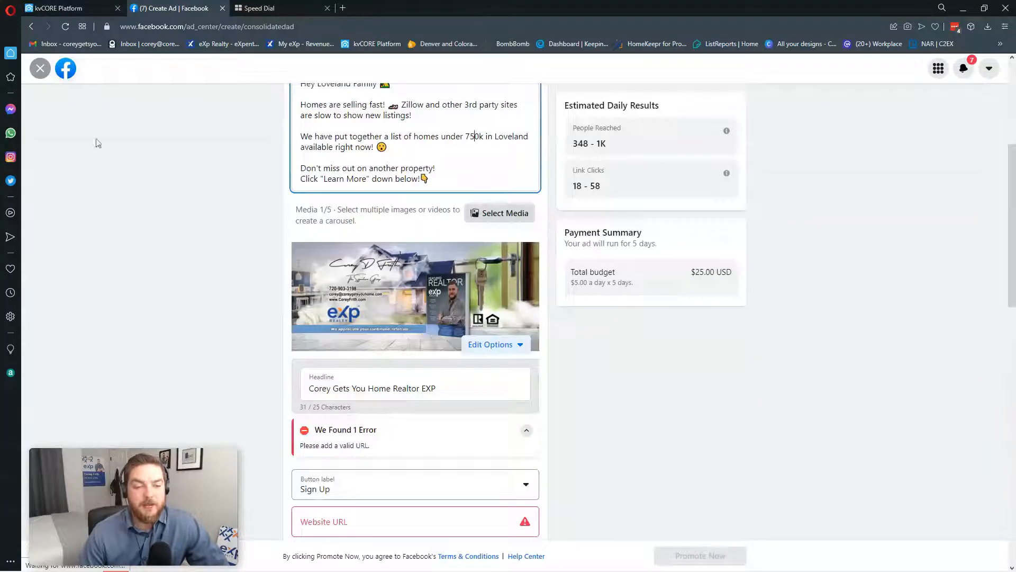
left_click(497, 214)
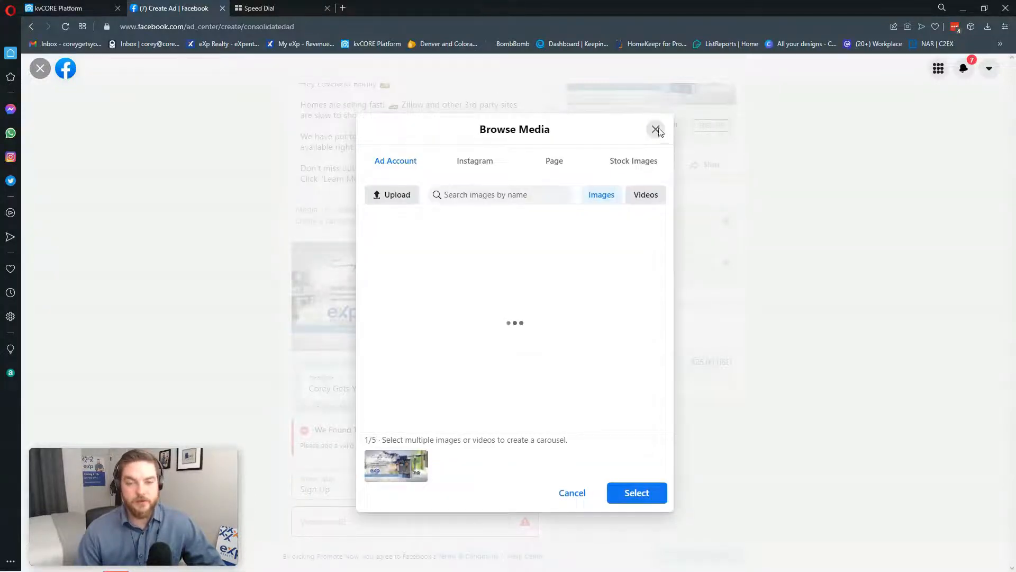
left_click(656, 131)
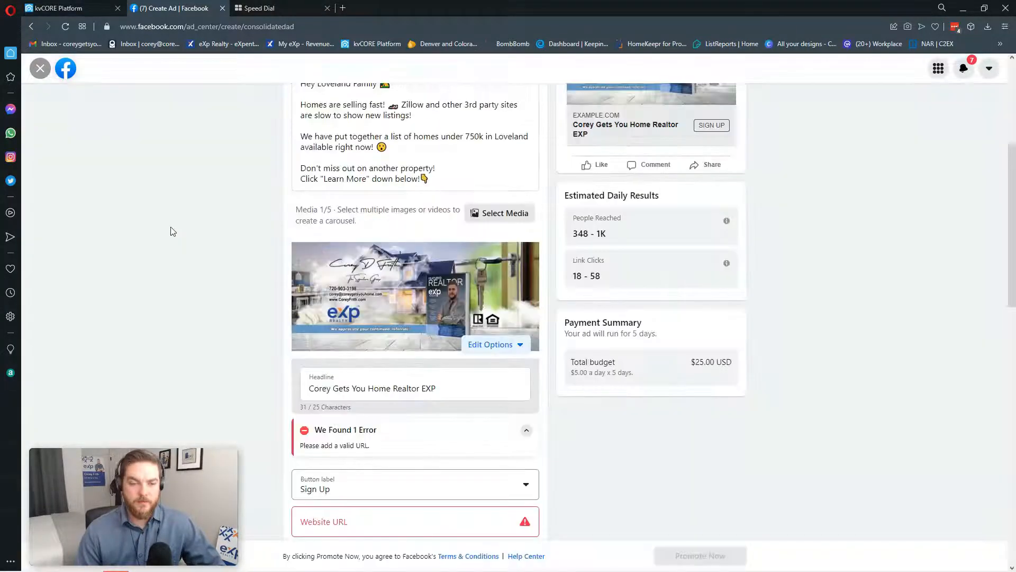
Copy the squeeze page's short link from kvCORE and paste it into the Facebook ad as its website URL
scroll(254, 354, "down", 2)
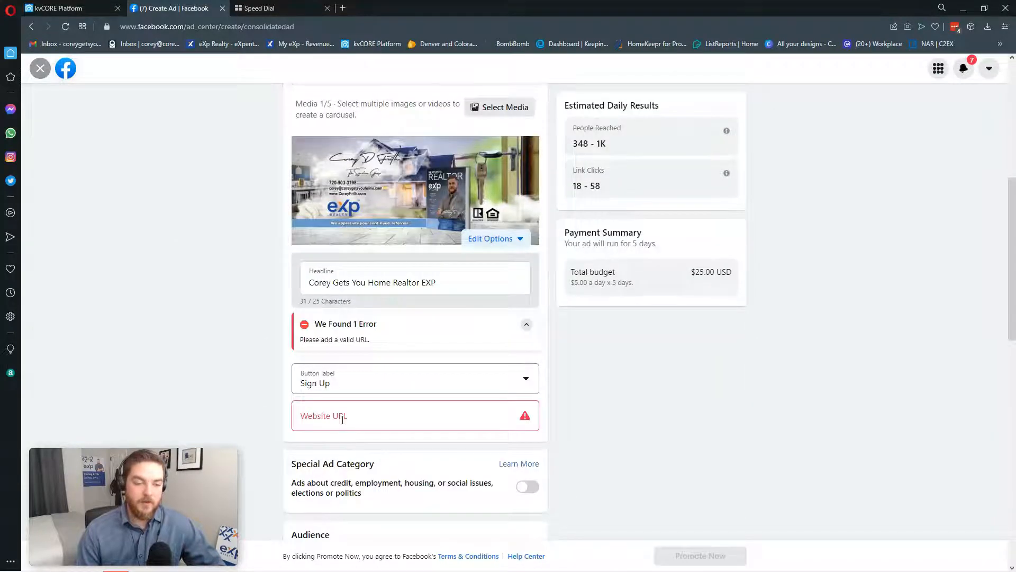
left_click(57, 9)
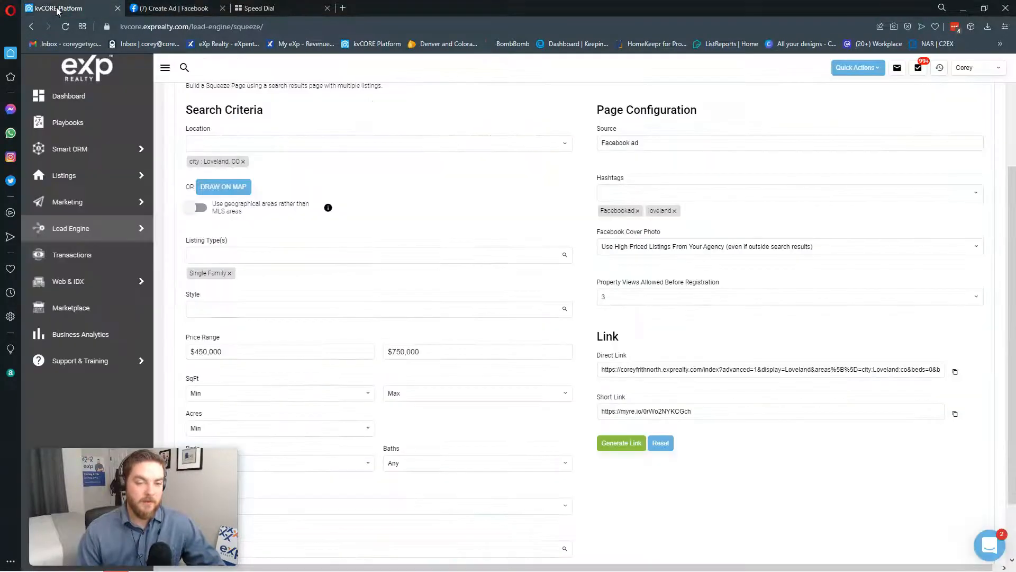
left_click(956, 415)
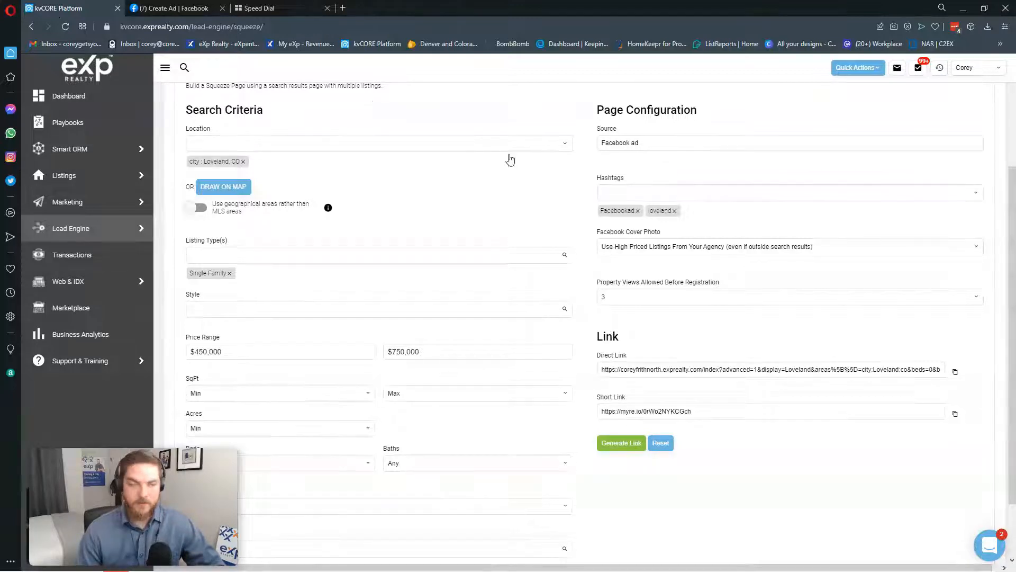
left_click(167, 9)
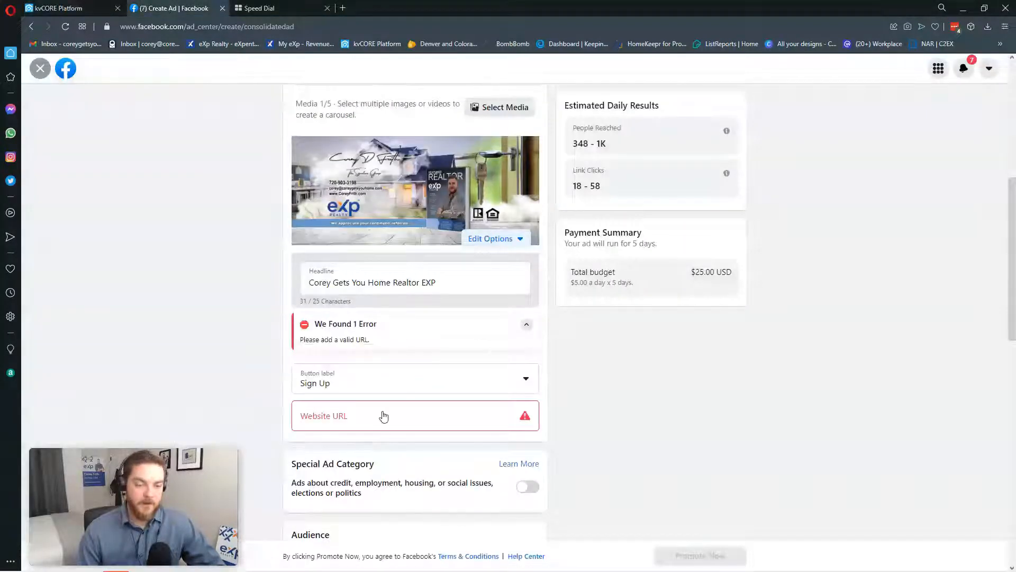
left_click(373, 415)
key("ctrl+v")
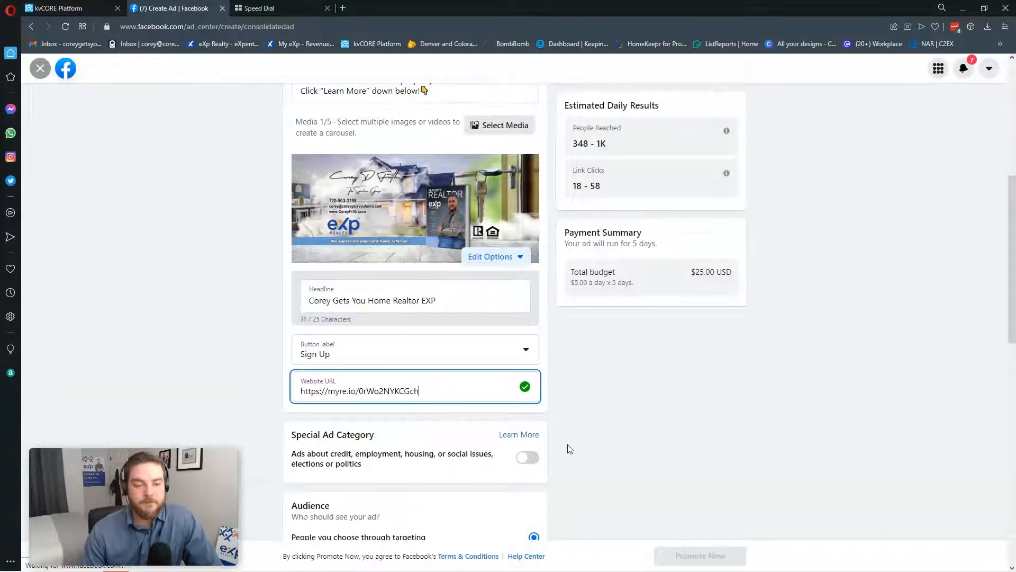
Replace the ad's banner image with the brick house on a green lawn, found by searching the free stock images for "house"
scroll(591, 481, "up", 2)
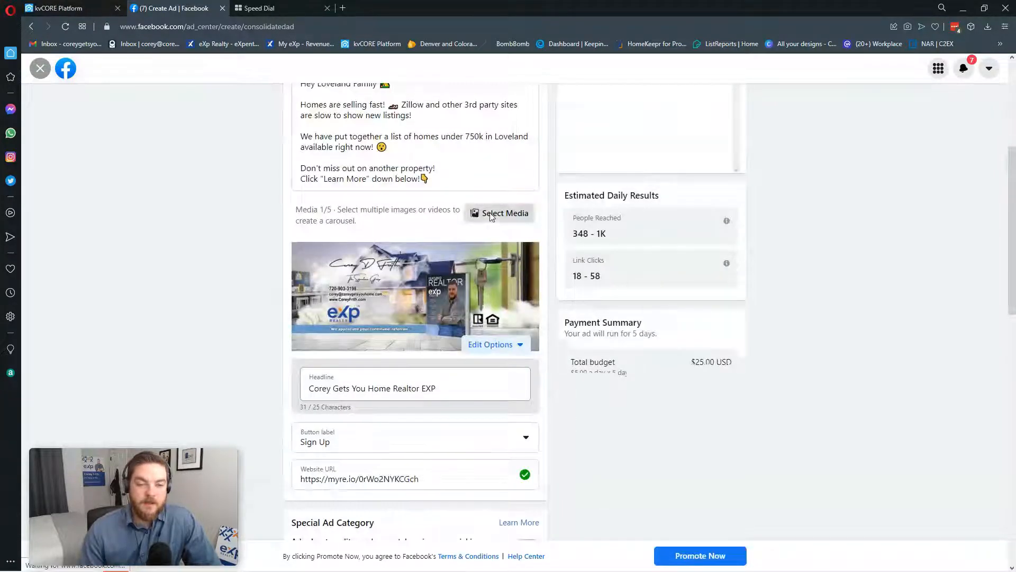
scroll(681, 257, "up", 4)
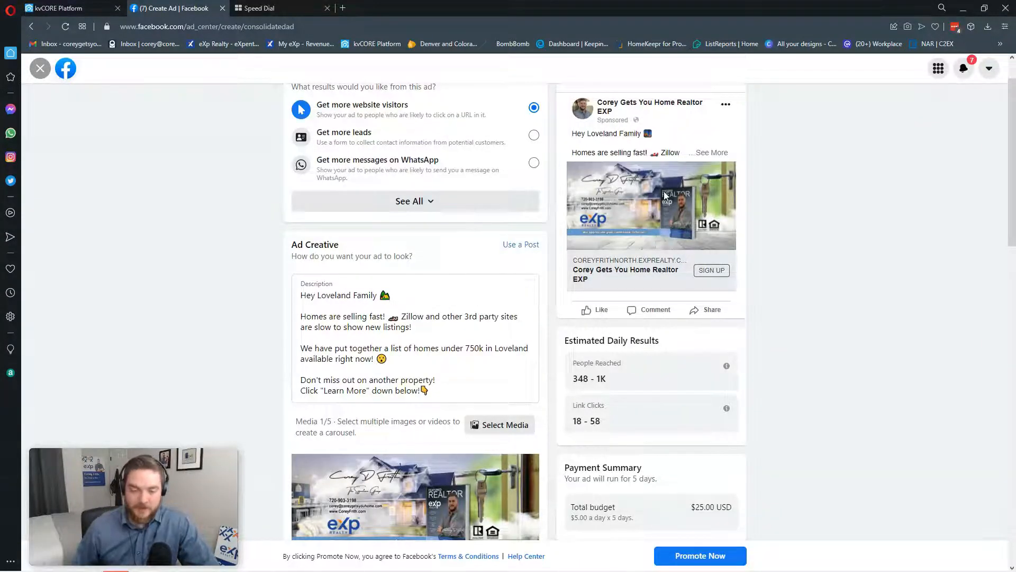
left_click(502, 424)
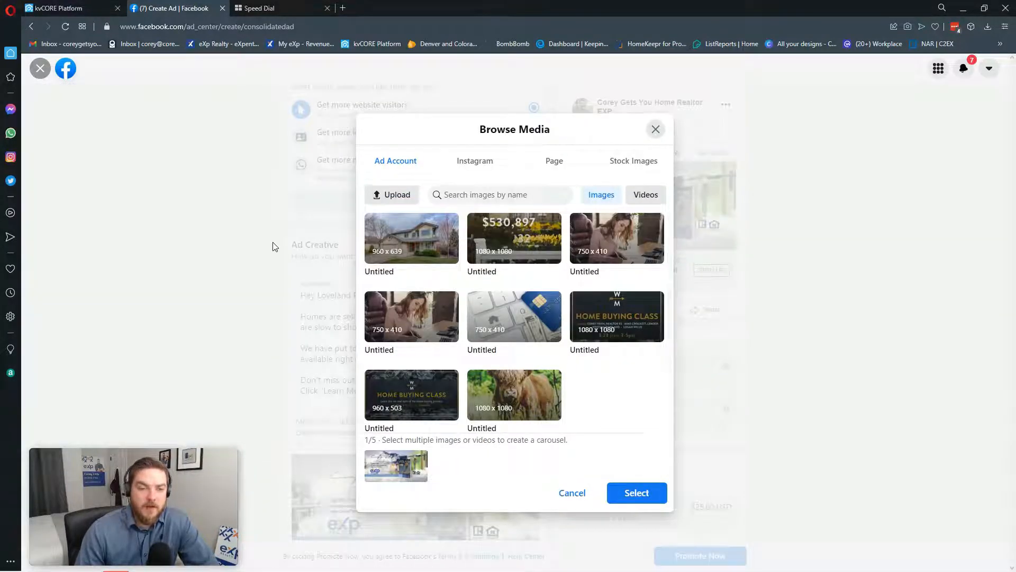
left_click(623, 169)
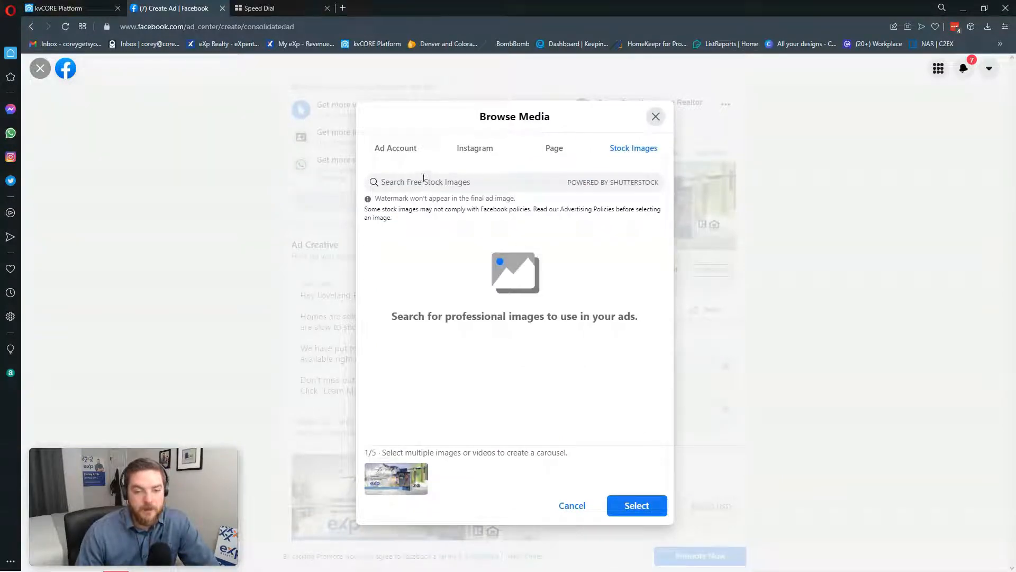
type("house")
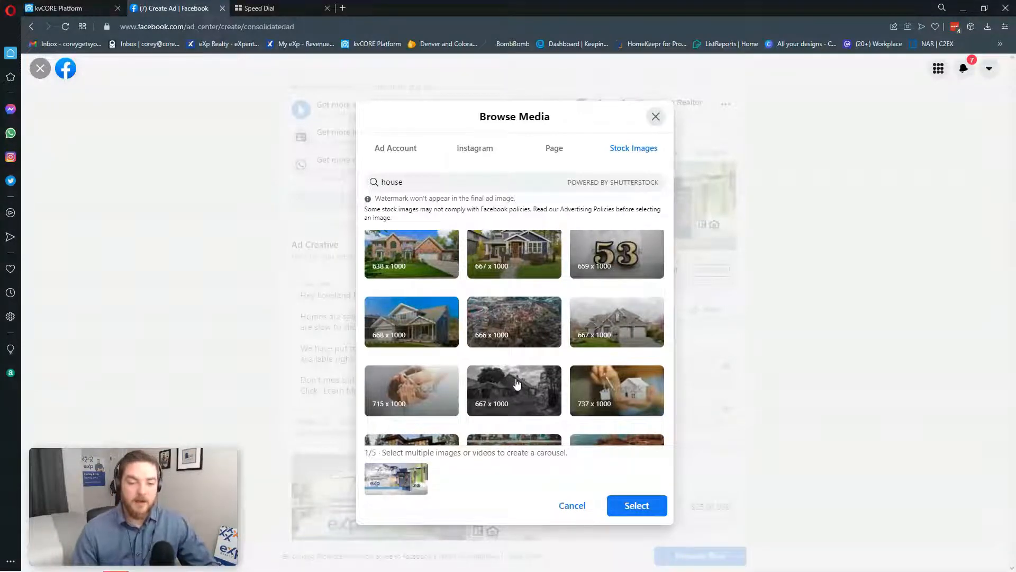
scroll(522, 397, "down", 1)
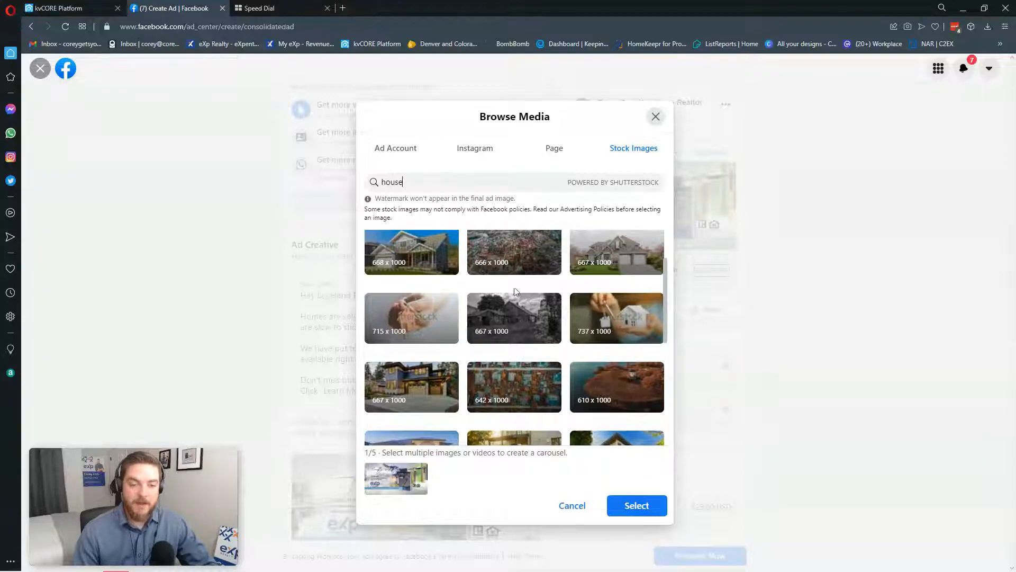
scroll(461, 331, "up", 1)
left_click(413, 276)
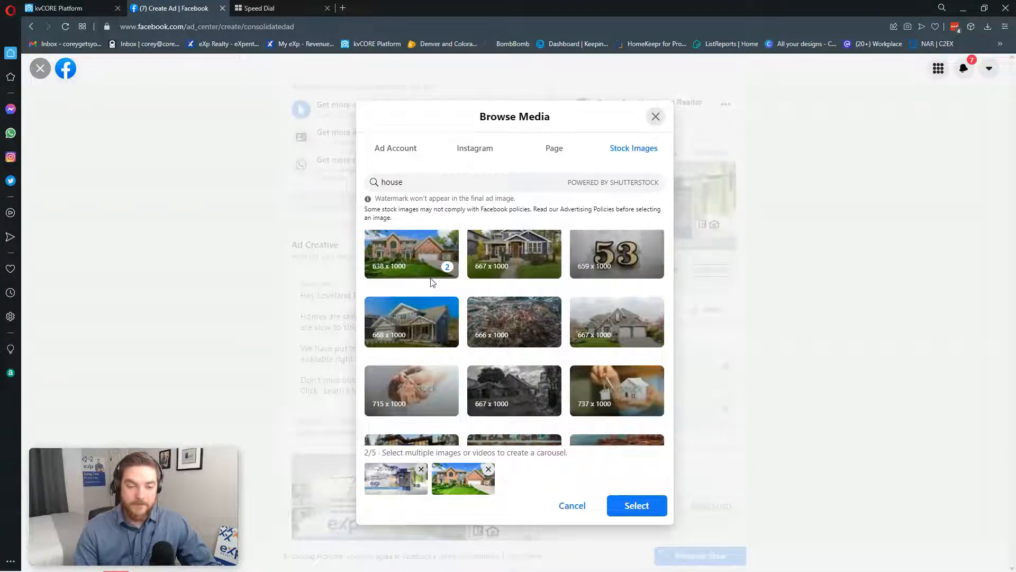
left_click(421, 469)
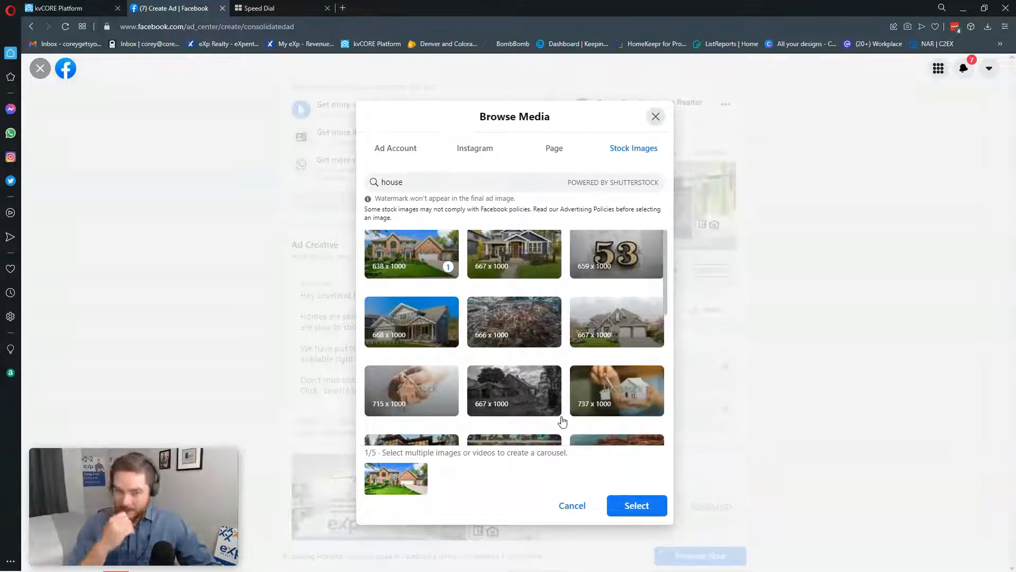
left_click(638, 506)
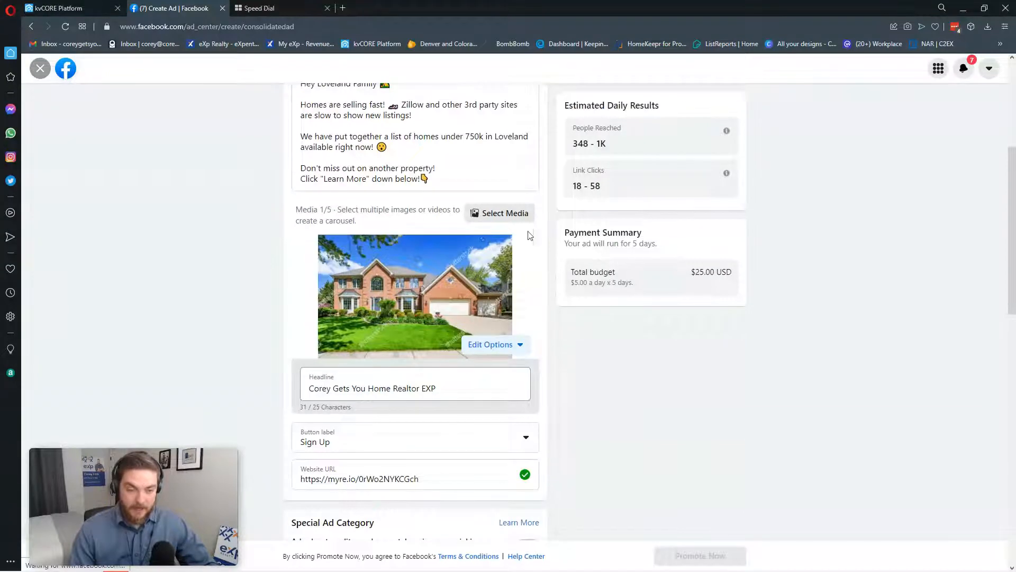
Turn on the ad's Special Ad Category and set the category to Housing
scroll(638, 352, "down", 5)
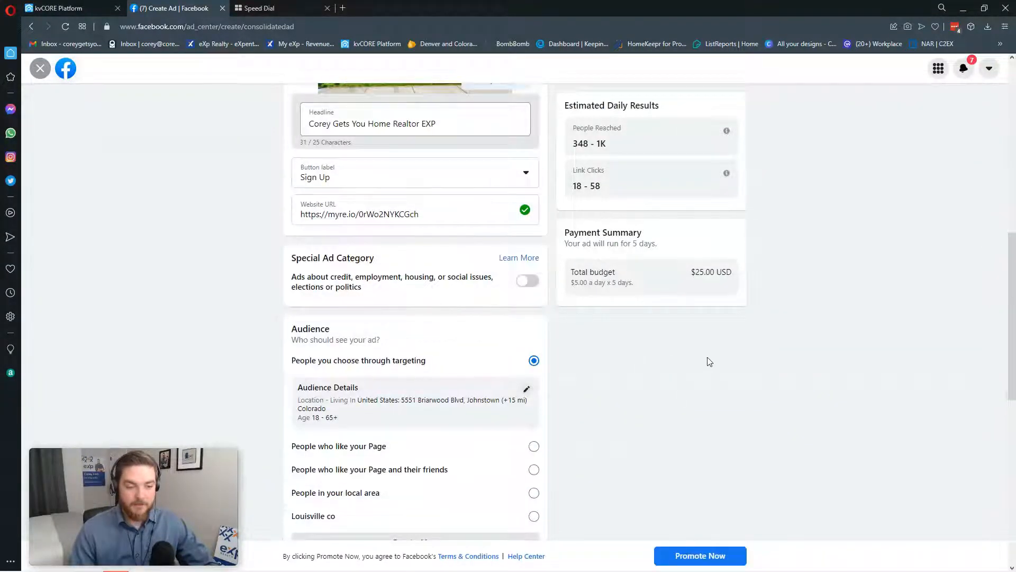
scroll(706, 358, "down", 2)
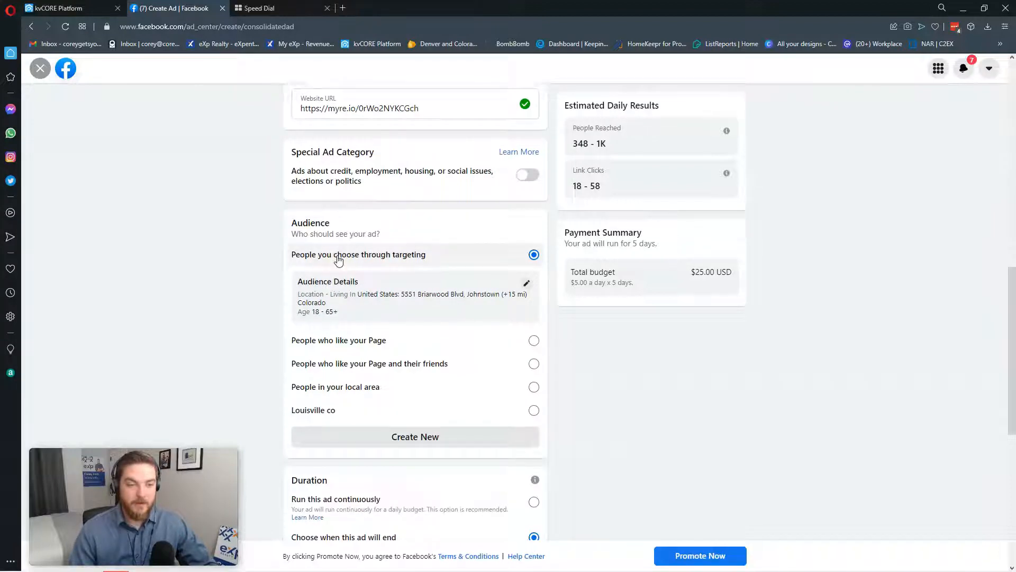
scroll(339, 261, "up", 2)
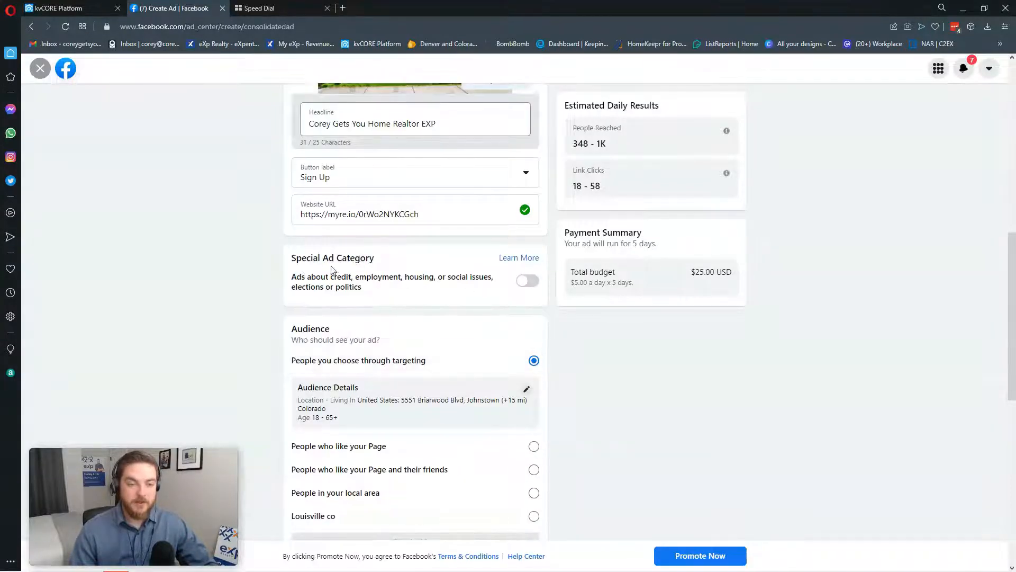
left_click(527, 281)
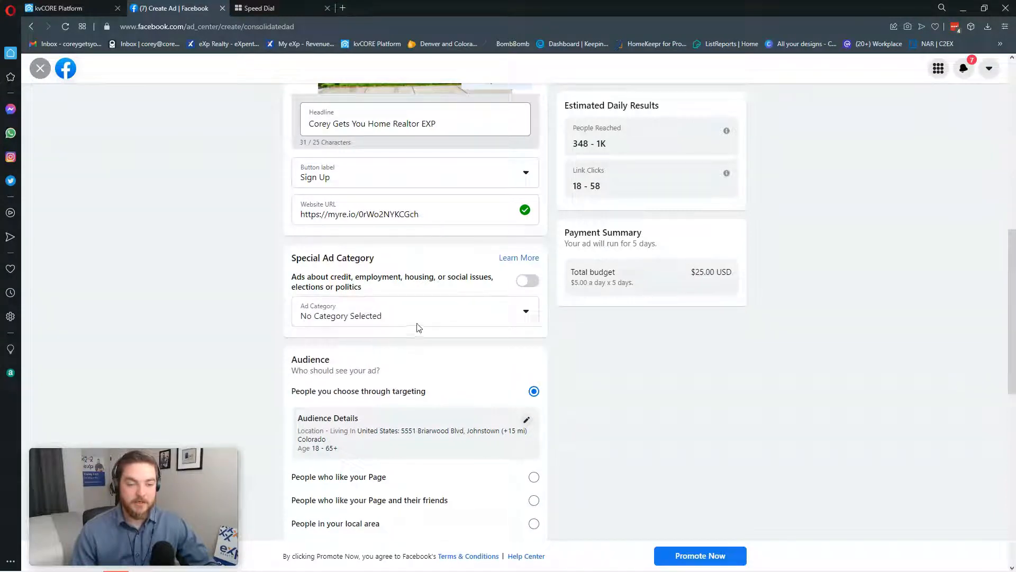
left_click(417, 324)
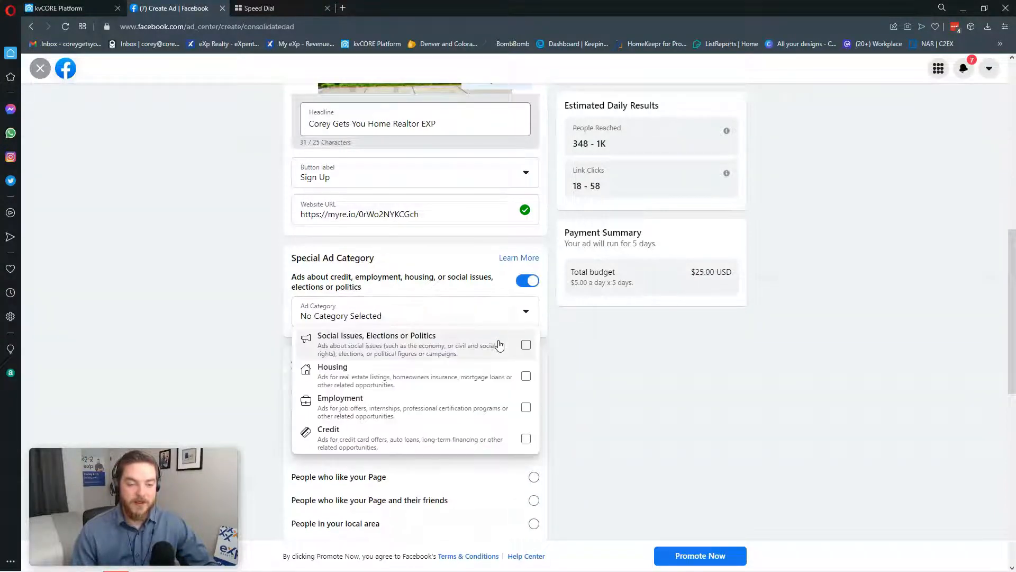
left_click(524, 377)
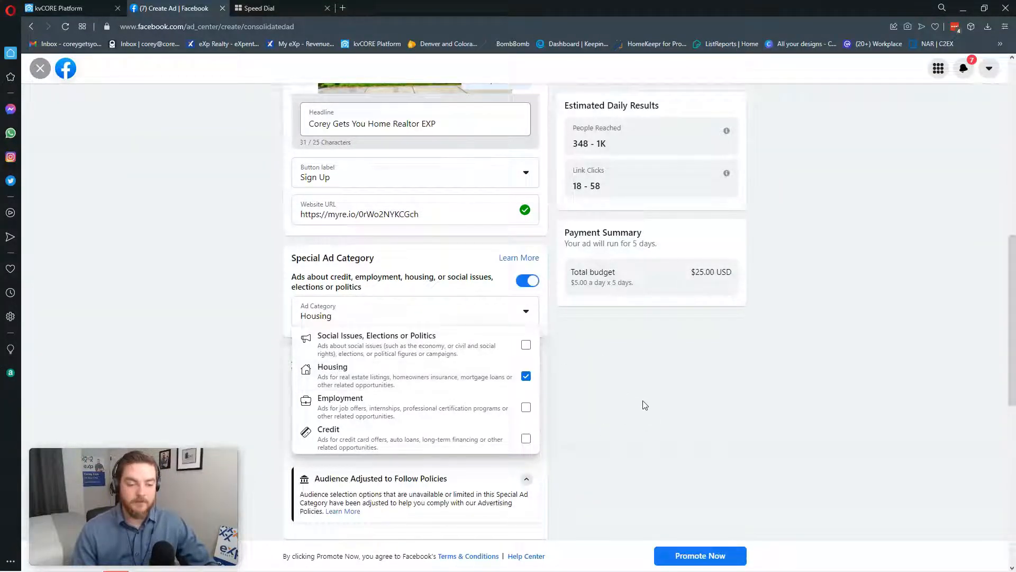
scroll(642, 400, "down", 3)
left_click(519, 160)
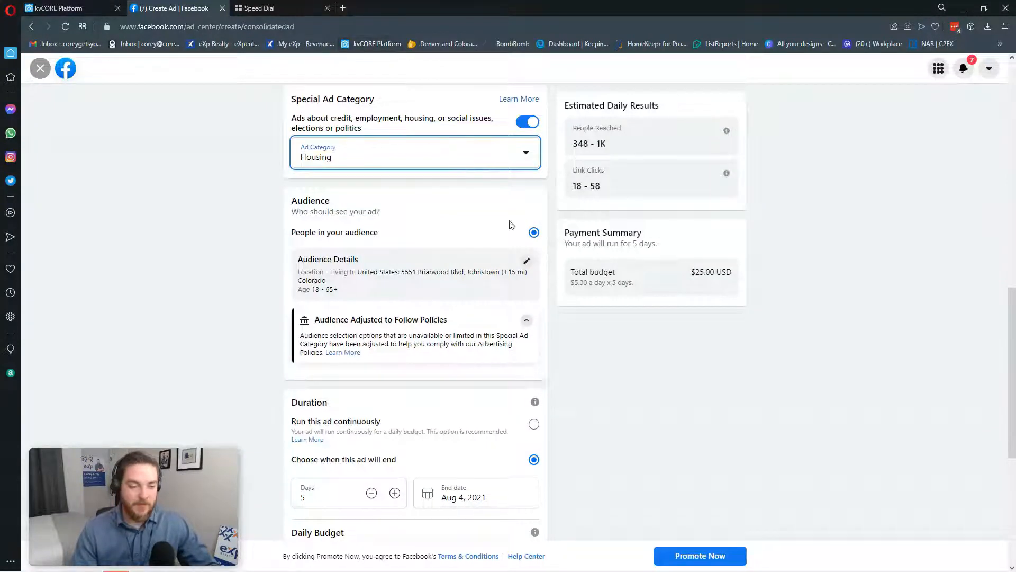
Examine the ad audience's gender, age, location map and detailed targeting options, and close the audience editor without saving
scroll(547, 311, "down", 2)
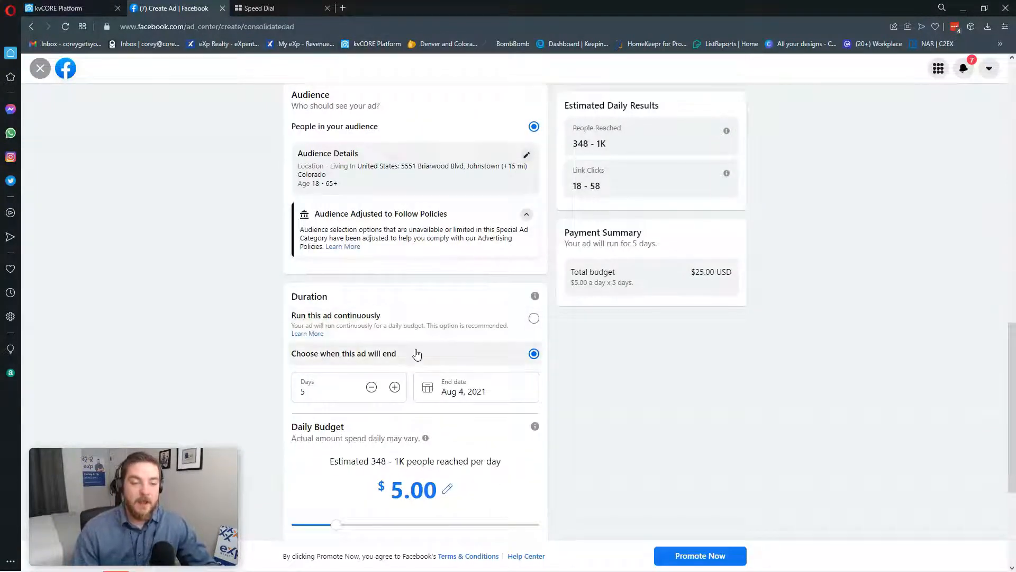
scroll(417, 354, "up", 1)
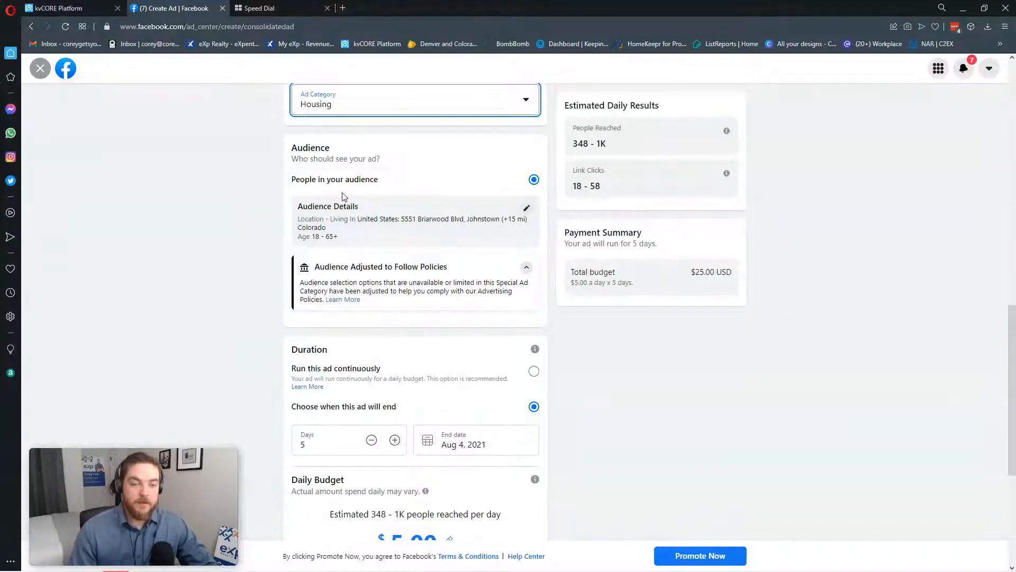
left_click(526, 207)
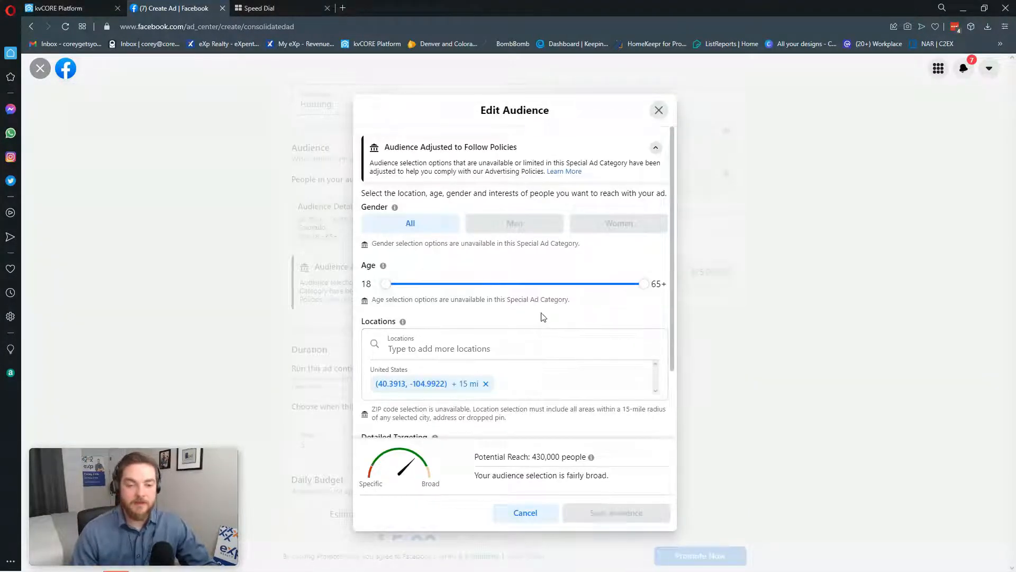
scroll(609, 305, "down", 2)
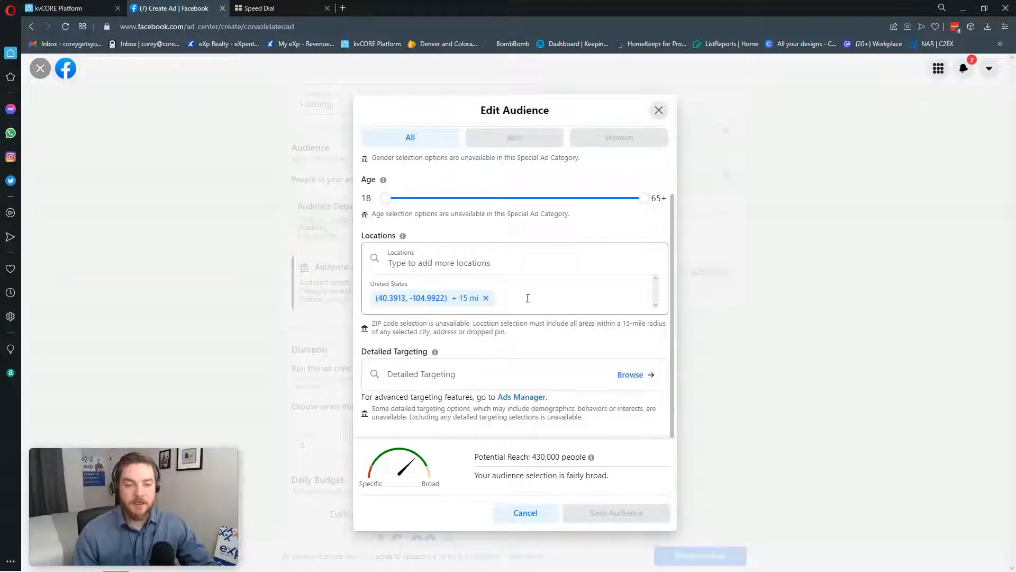
scroll(569, 352, "up", 2)
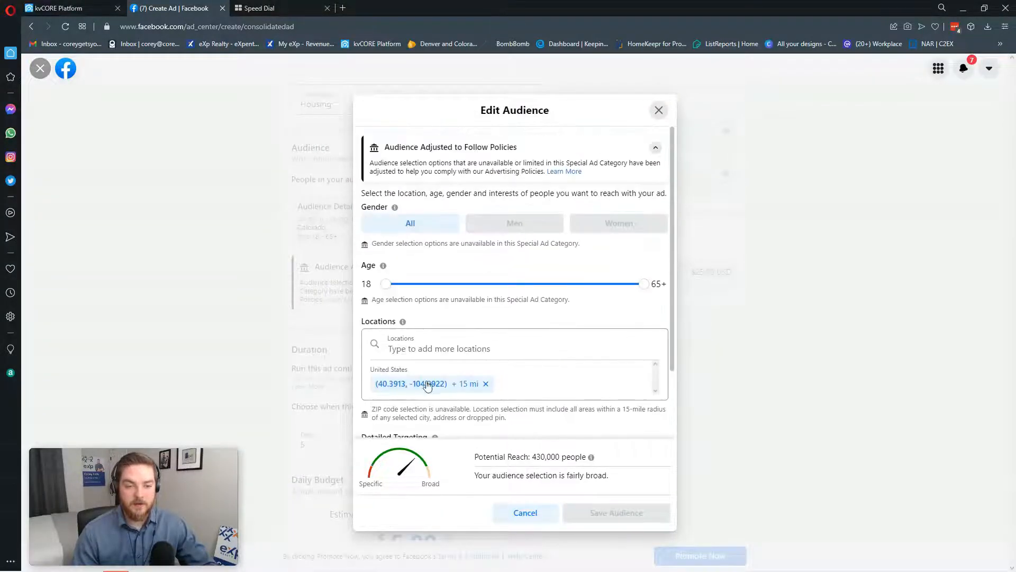
left_click(438, 337)
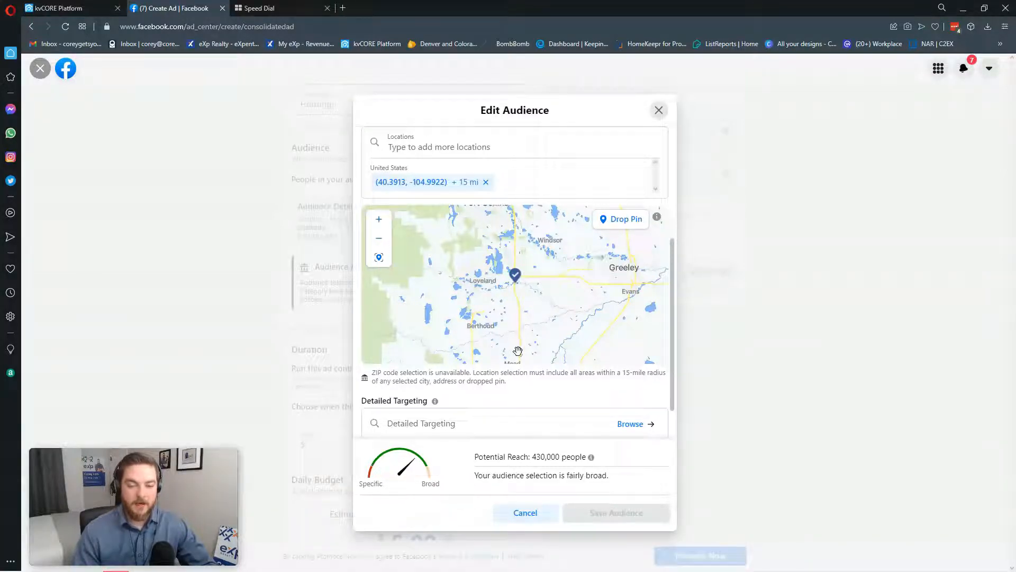
left_click(379, 239)
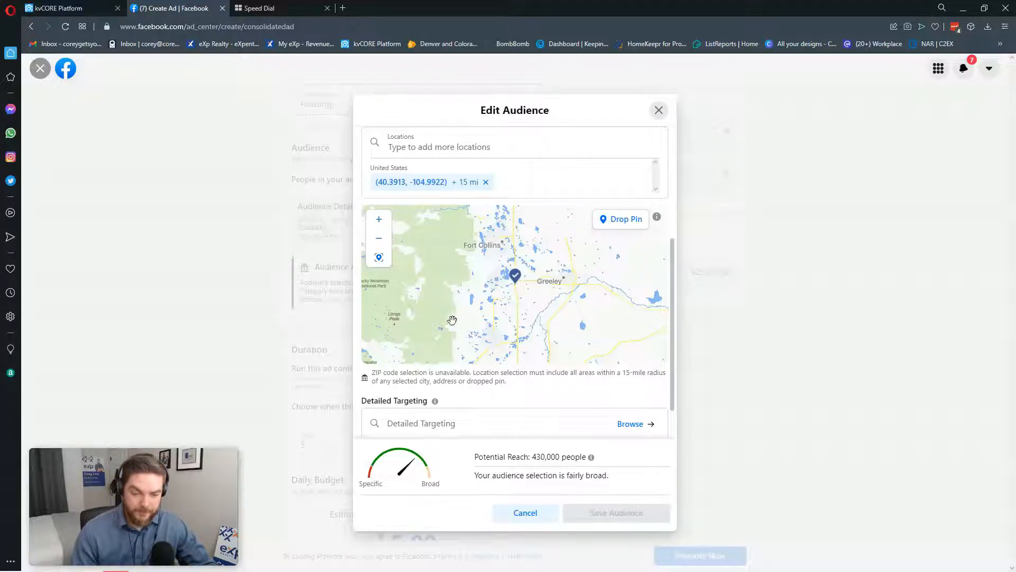
scroll(543, 336, "down", 1)
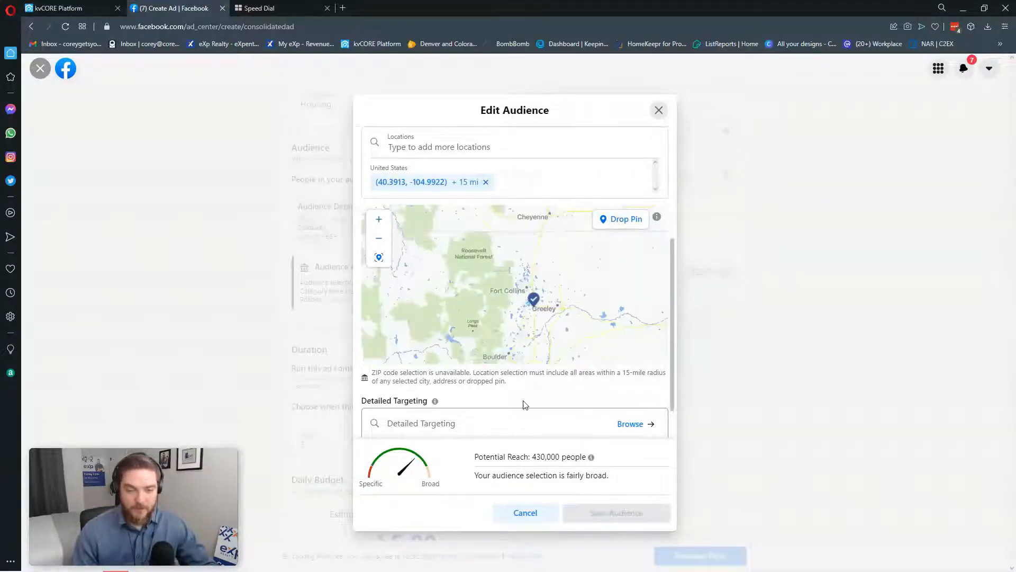
scroll(525, 405, "down", 1)
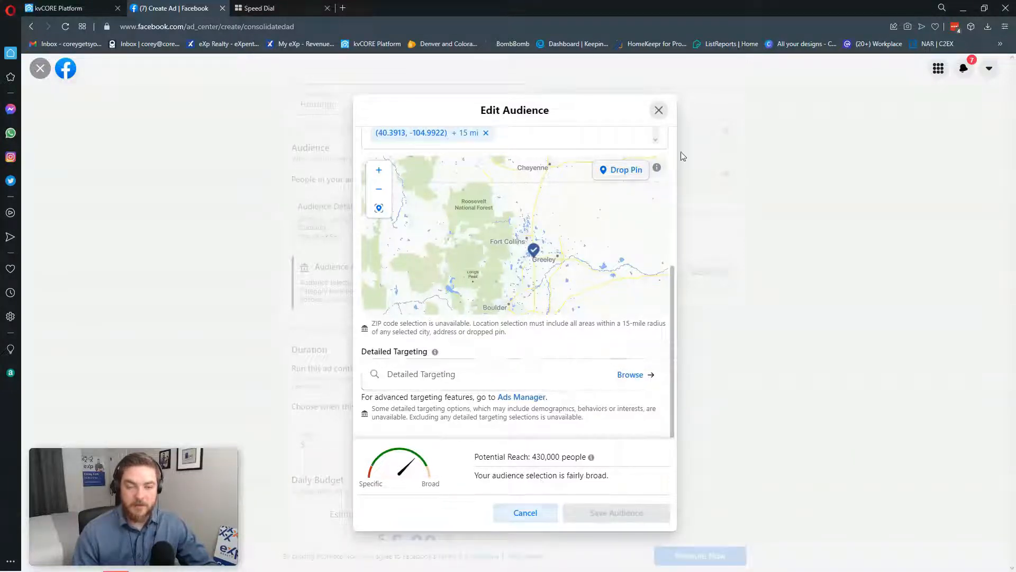
left_click(659, 110)
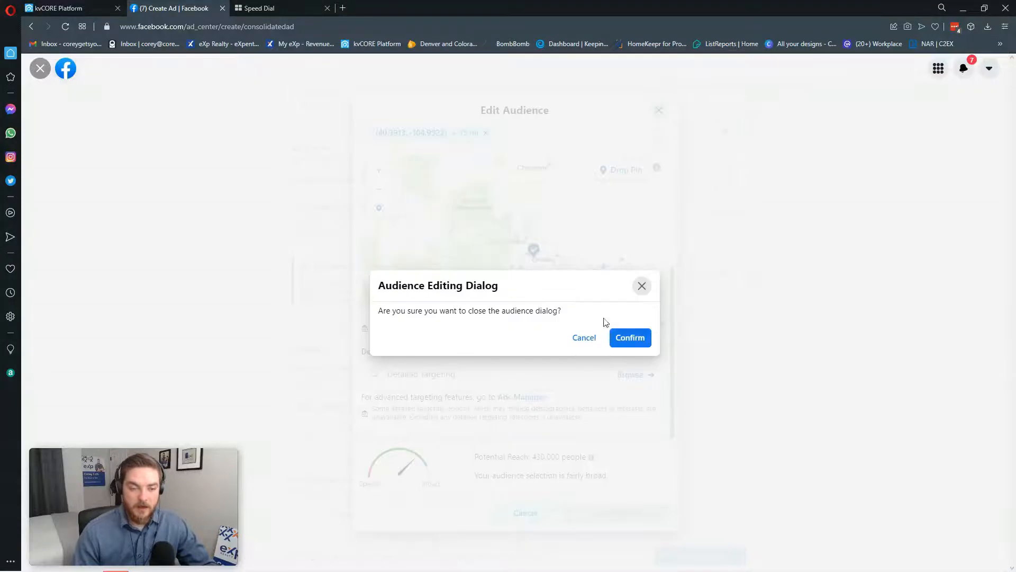
left_click(637, 342)
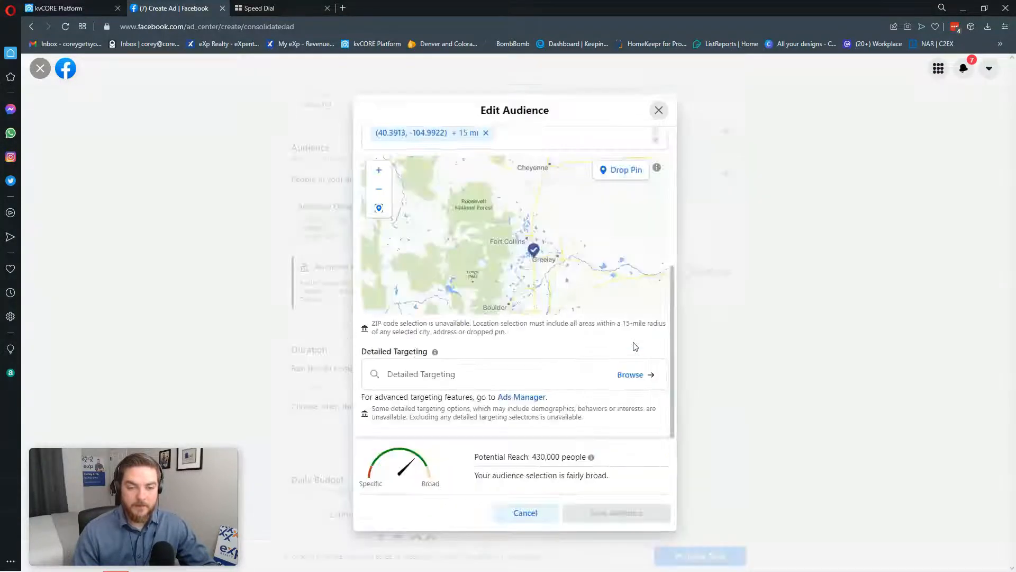
Look over the ad's duration, budget, placements and preview, and switch to kvCORE to view the lead activity on its dashboard
scroll(418, 281, "down", 5)
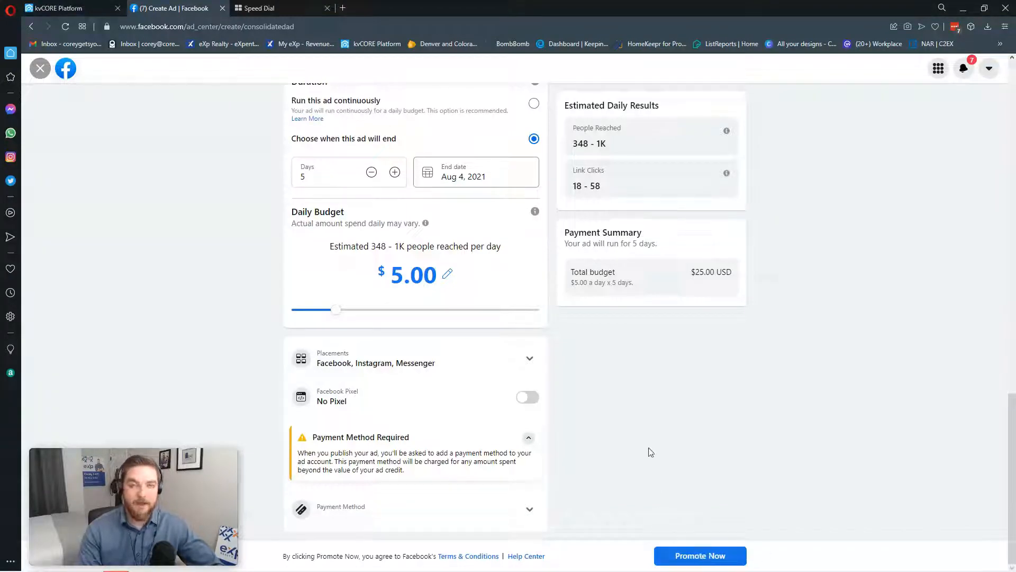
scroll(728, 379, "up", 15)
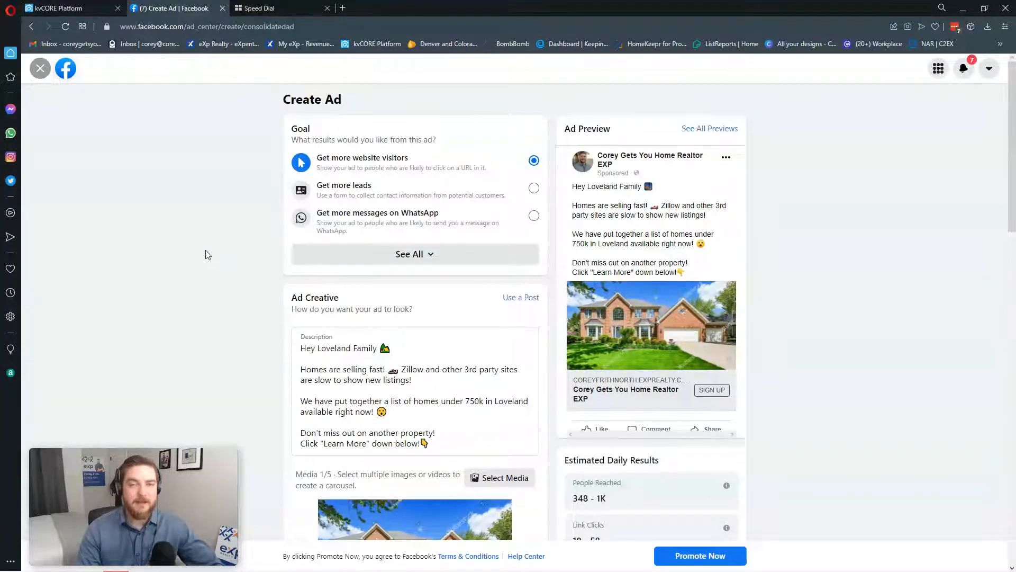
left_click(56, 10)
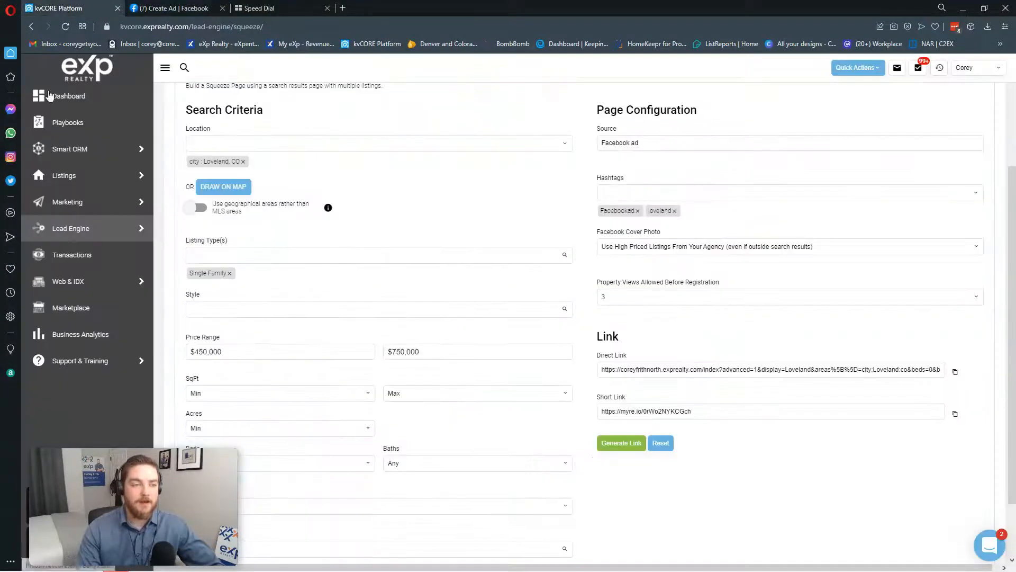
left_click(49, 95)
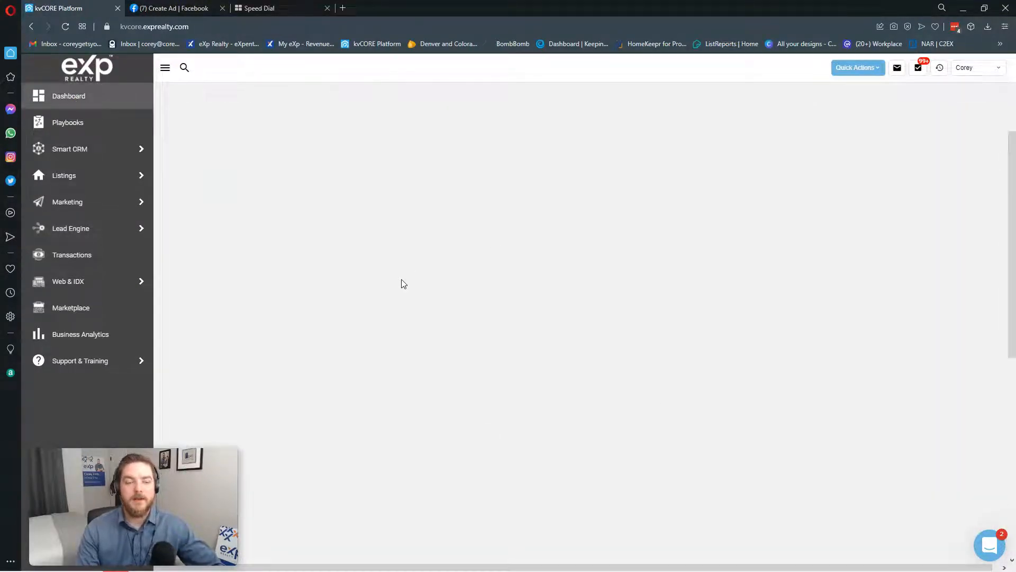
scroll(423, 281, "up", 3)
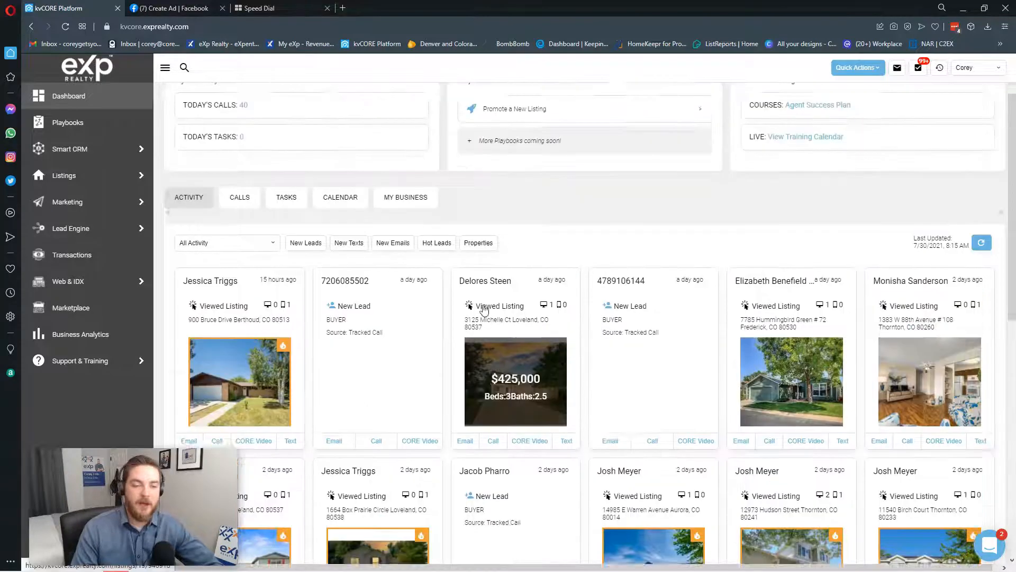